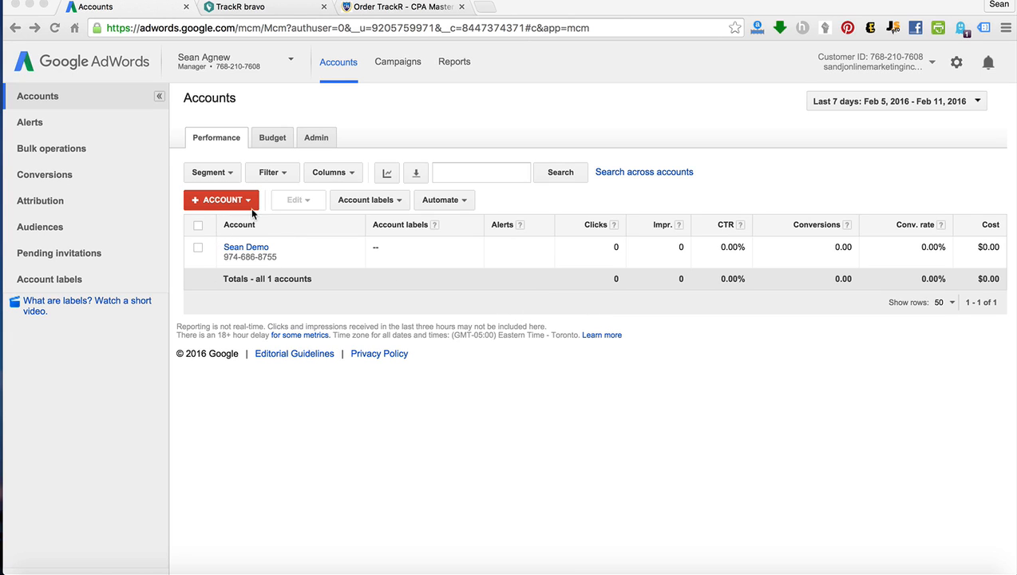
# Open the form for creating a new AdWords account under the manager account.
pyautogui.click(246, 201)
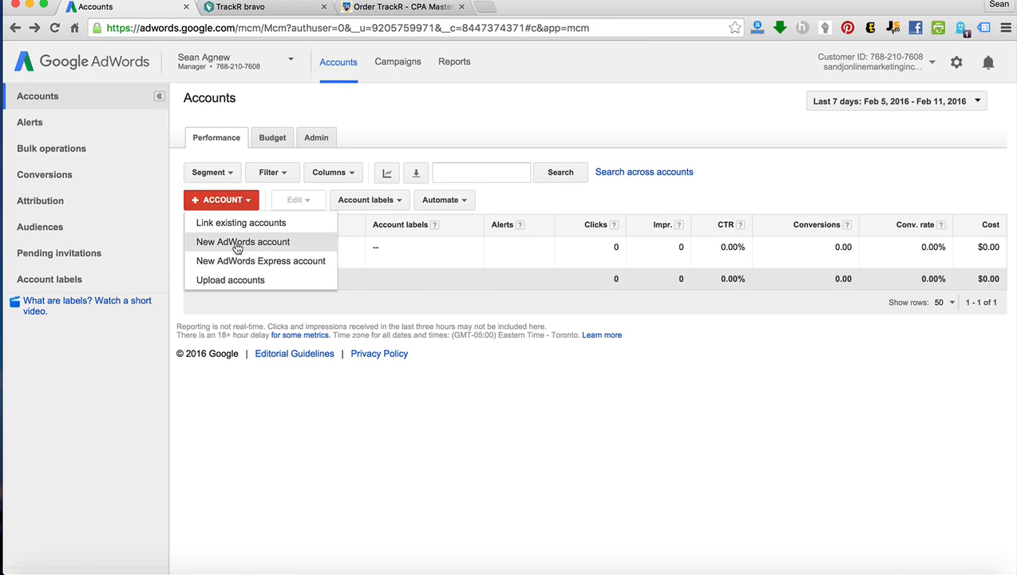
pyautogui.click(238, 248)
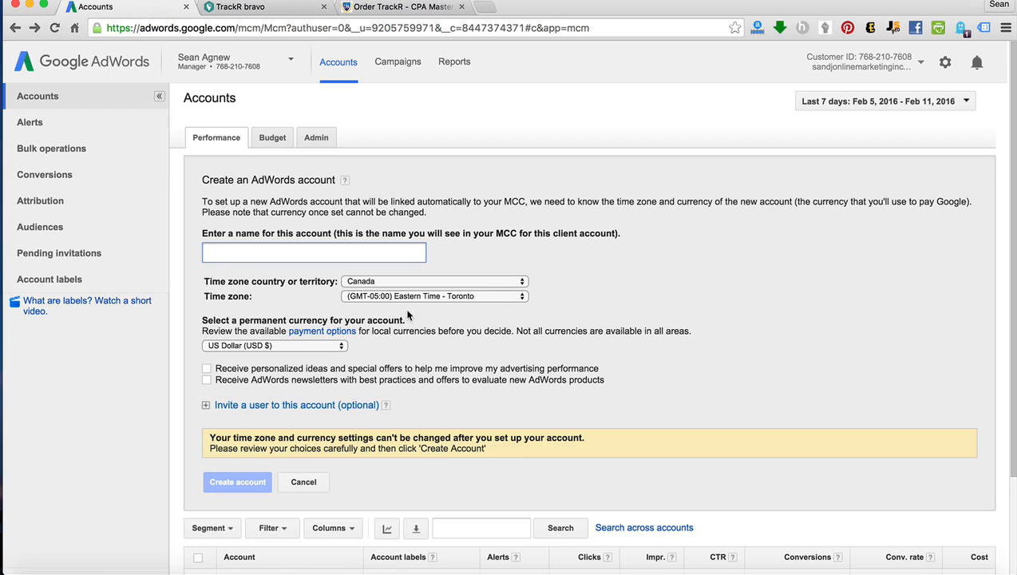
# Start a new Display Network only campaign in the existing demo client account.
pyautogui.click(395, 64)
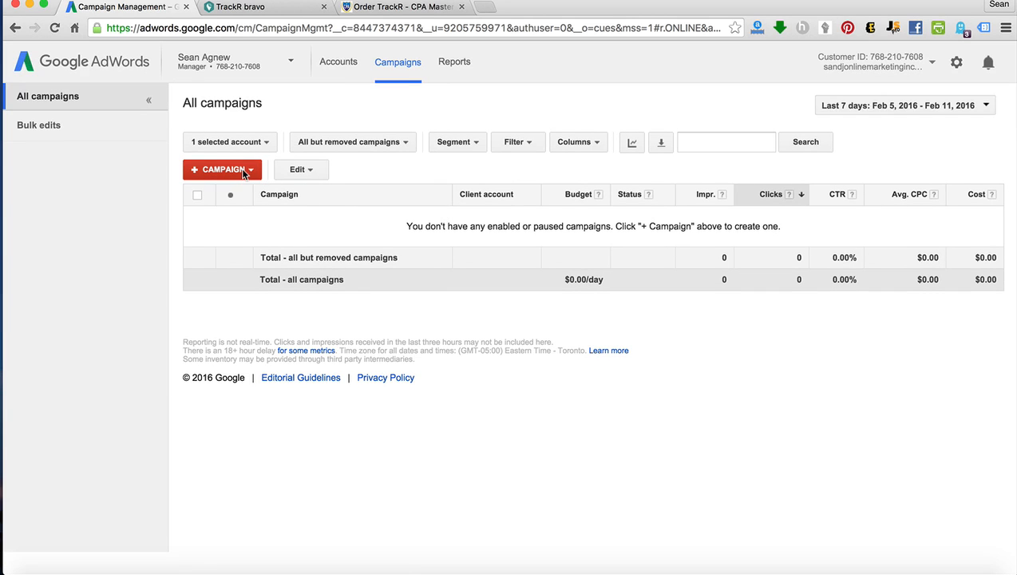
pyautogui.click(245, 174)
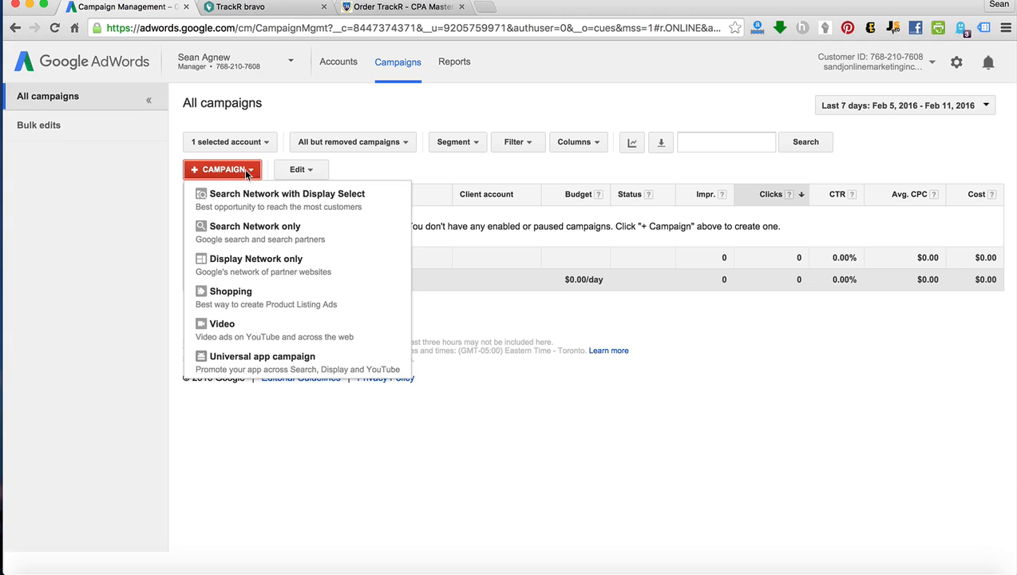
pyautogui.click(218, 256)
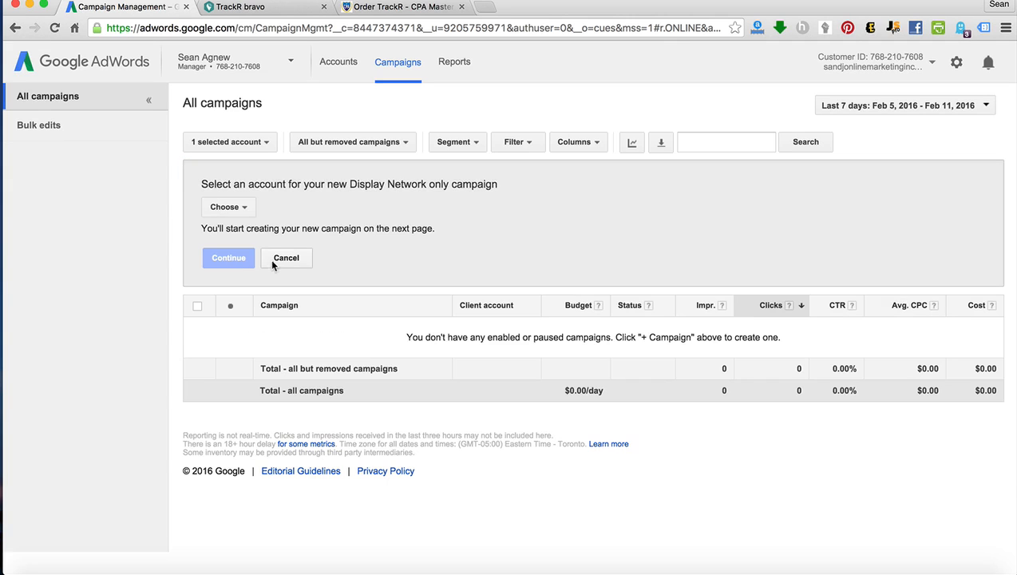
pyautogui.click(237, 207)
pyautogui.click(237, 227)
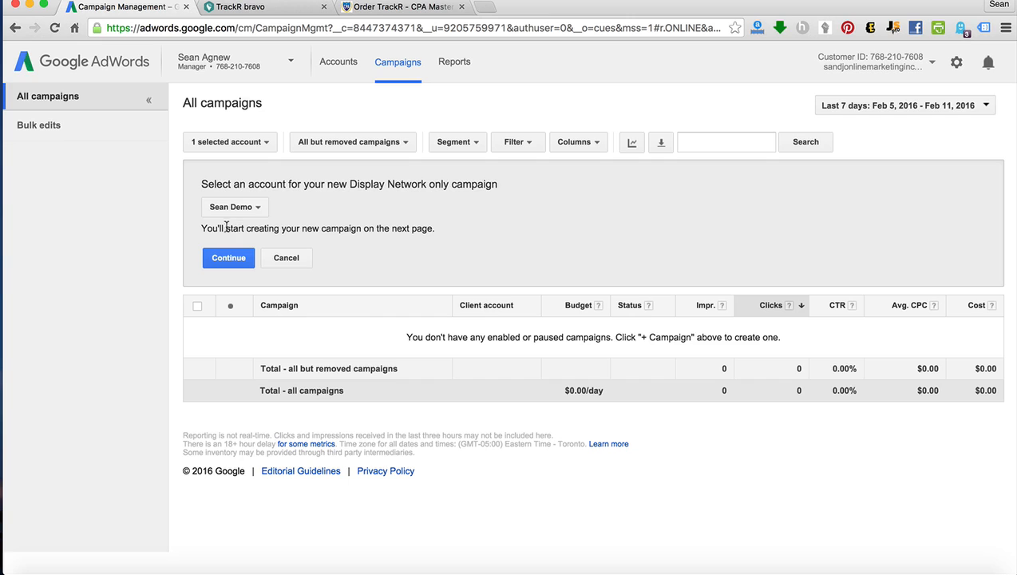
pyautogui.click(237, 258)
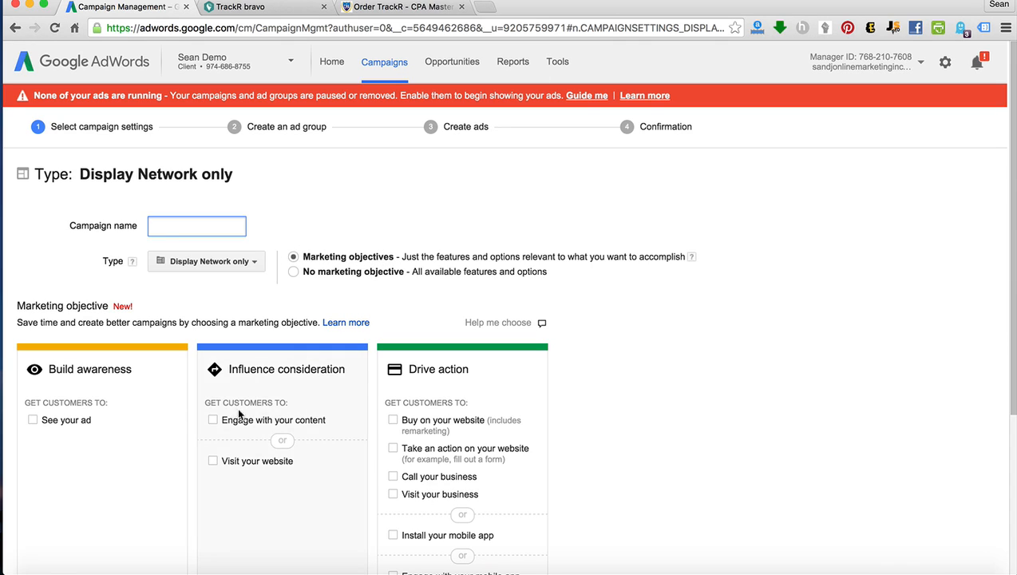
# Choose the "Visit your website" marketing objective and name the campaign "Trackr Ad Example".
pyautogui.click(213, 461)
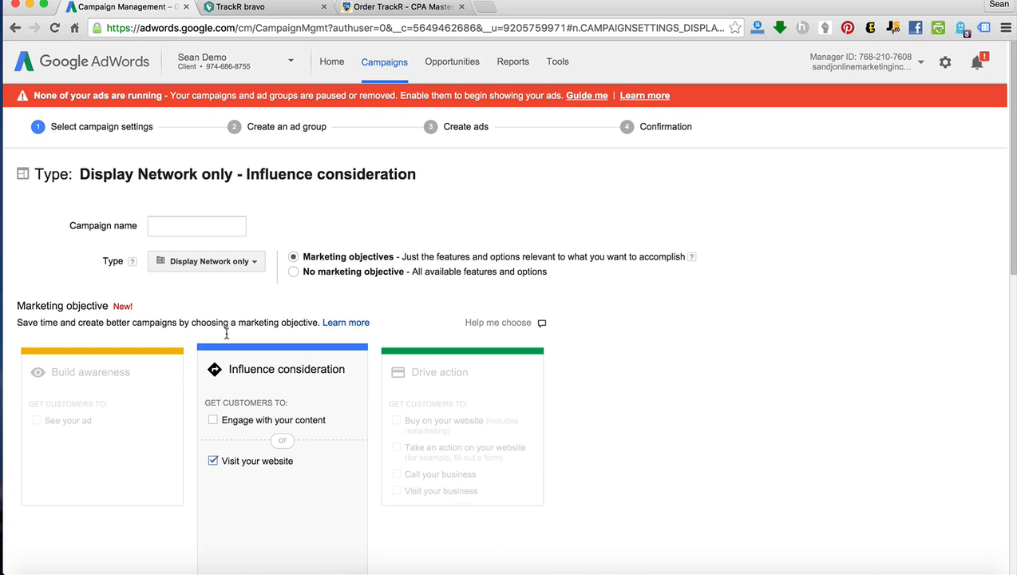
pyautogui.click(198, 228)
pyautogui.write('Track')
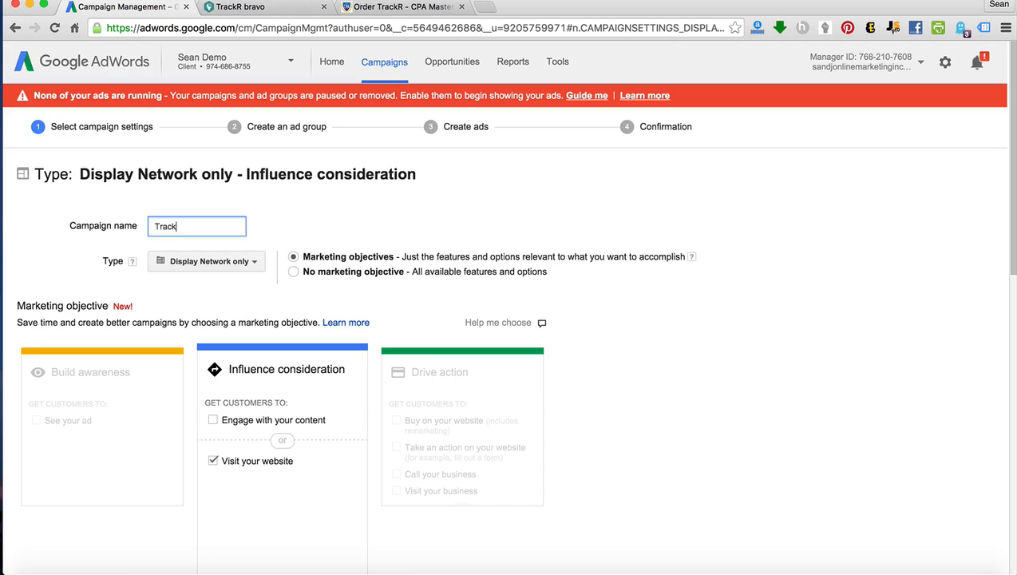
pyautogui.write('r Ad Example')
# Dismiss the notification about the ad group without ads.
pyautogui.click(977, 64)
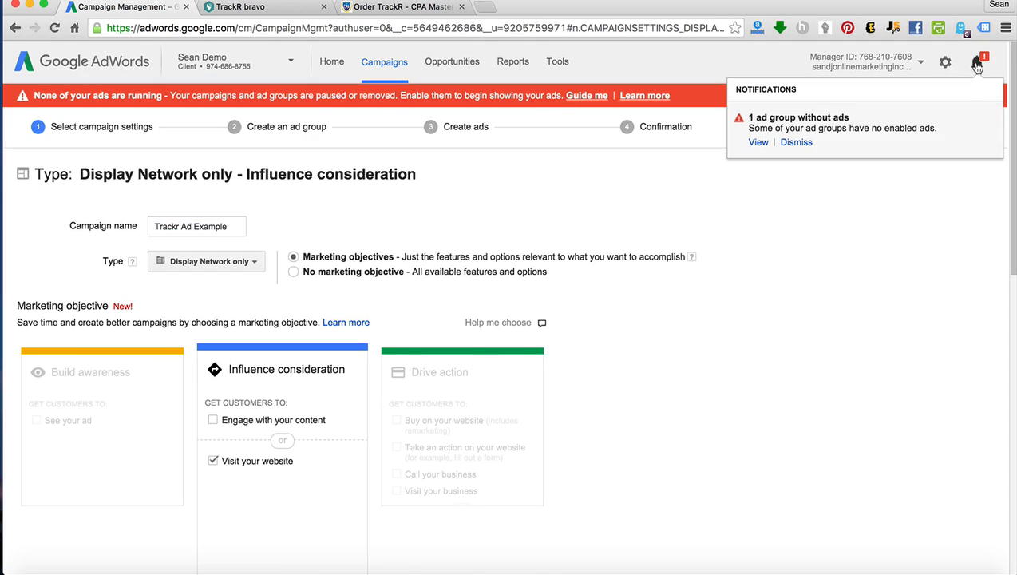
pyautogui.click(787, 142)
pyautogui.click(765, 251)
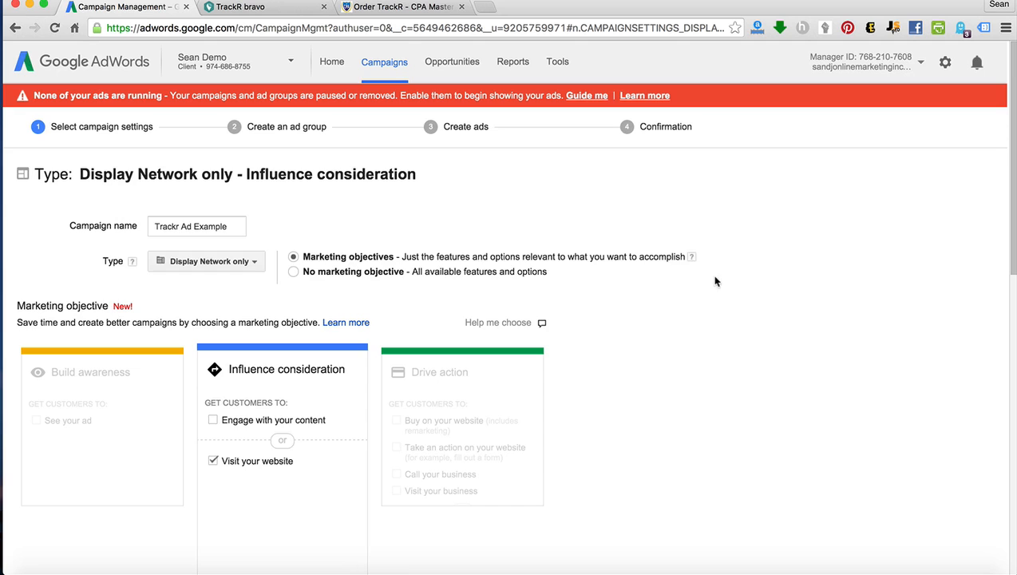
# Choose custom location targeting for the campaign and add the United States as the targeted country.
pyautogui.scroll(-2, 715, 280)
pyautogui.scroll(-2, 713, 284)
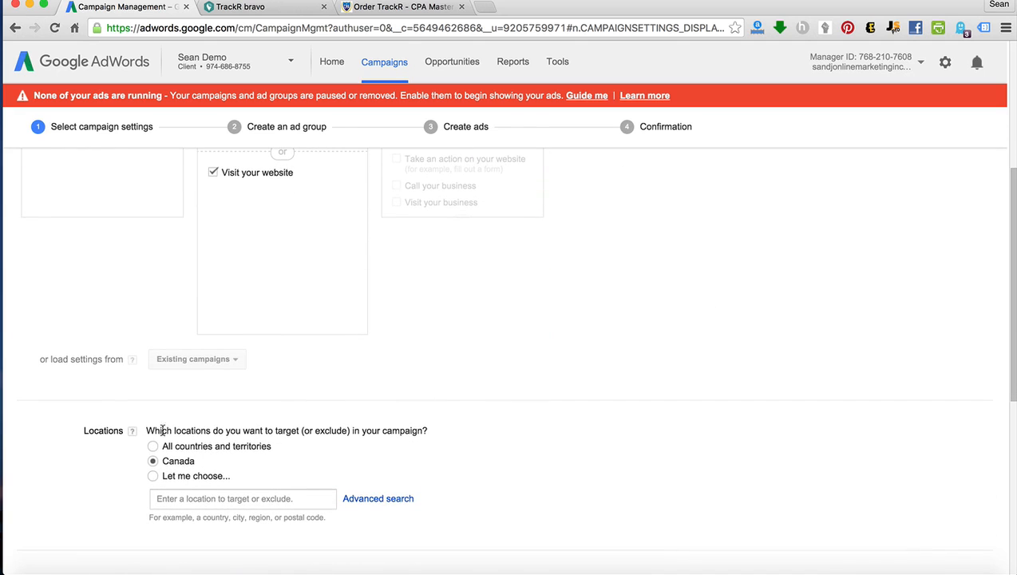
pyautogui.scroll(-1, 205, 452)
pyautogui.click(197, 437)
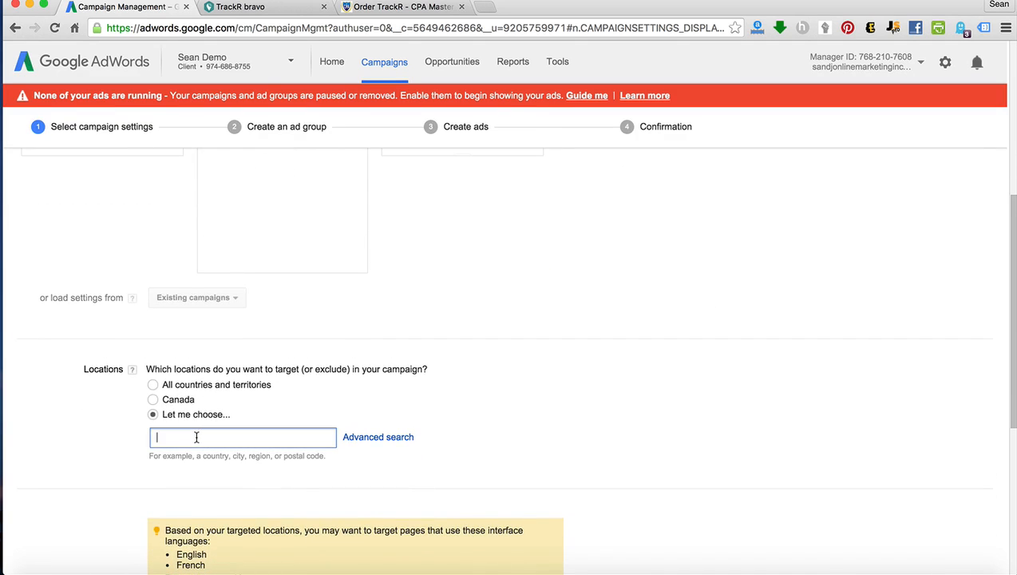
pyautogui.write('United')
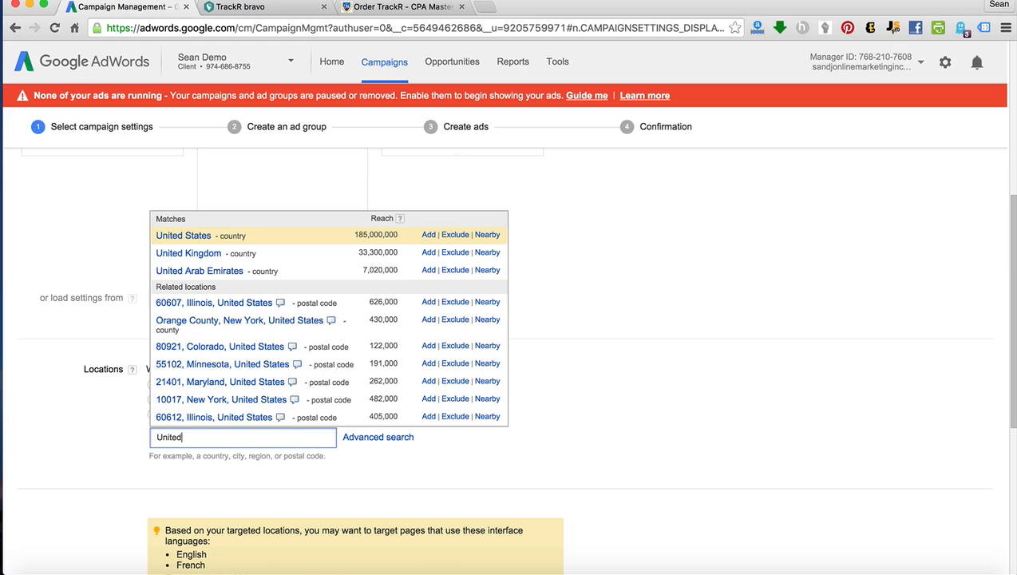
pyautogui.click(212, 238)
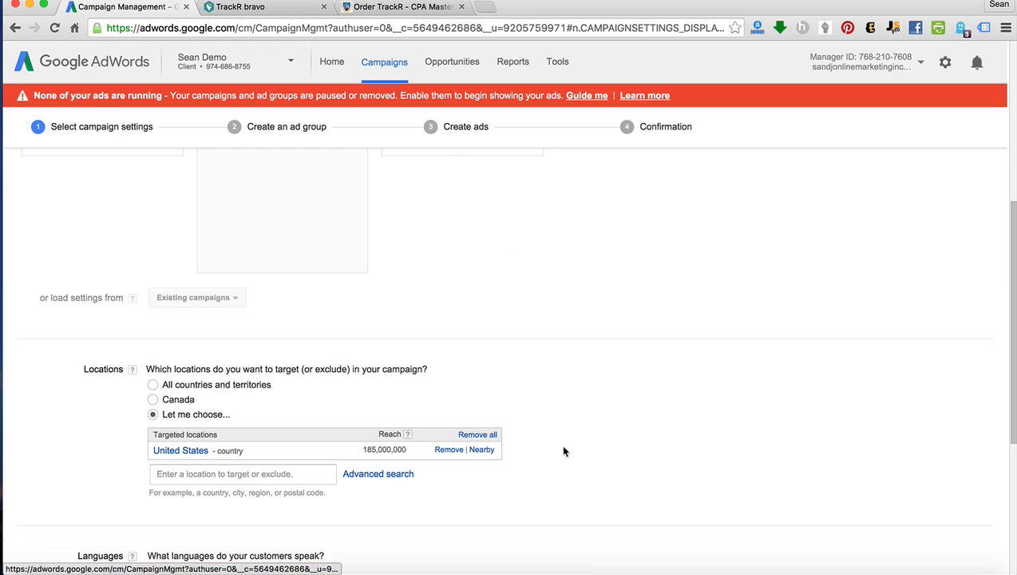
# Set the campaign budget to $10 per day.
pyautogui.scroll(-3, 579, 456)
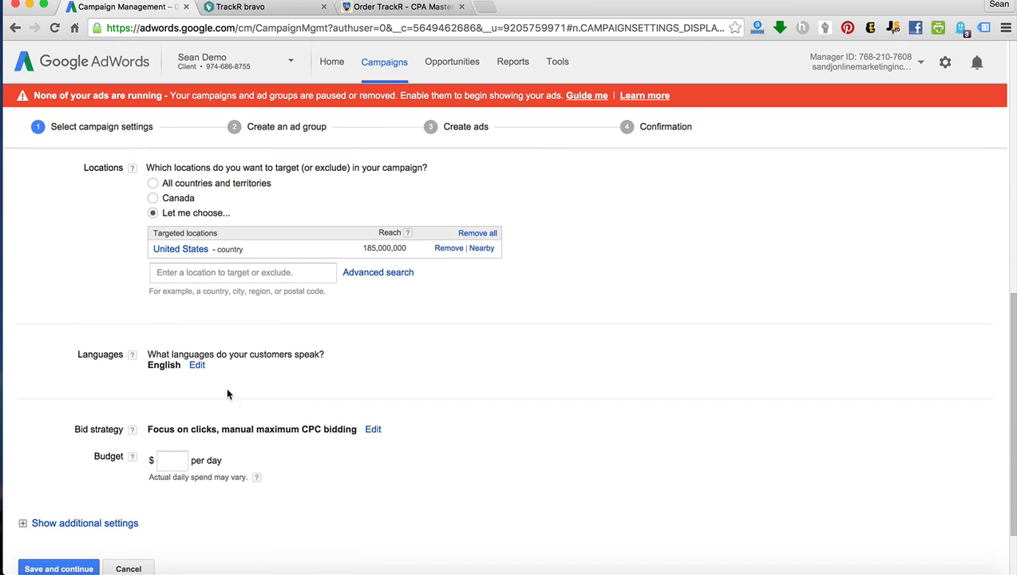
pyautogui.scroll(-1, 130, 369)
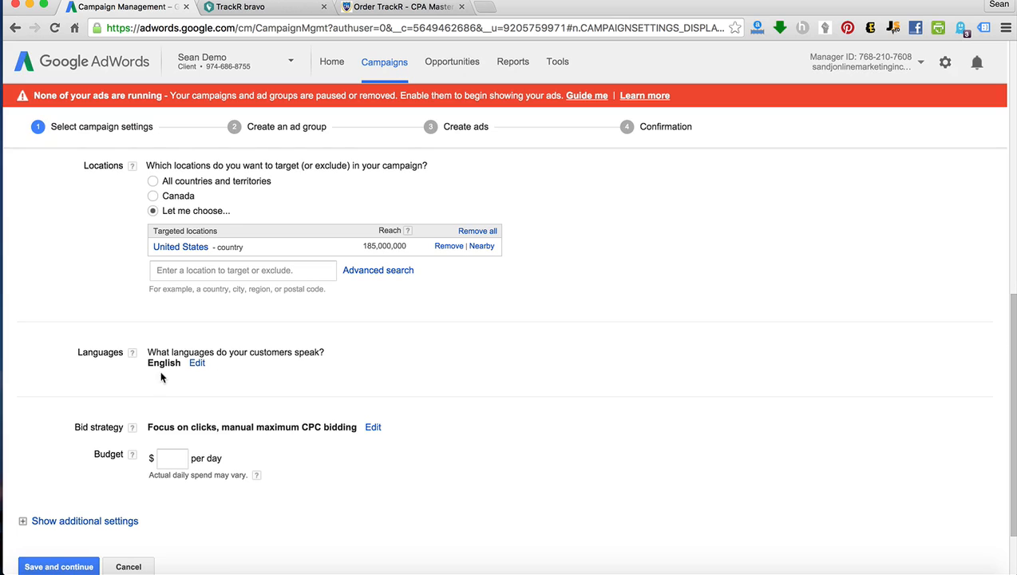
pyautogui.scroll(1, 160, 377)
pyautogui.click(172, 458)
pyautogui.write('1')
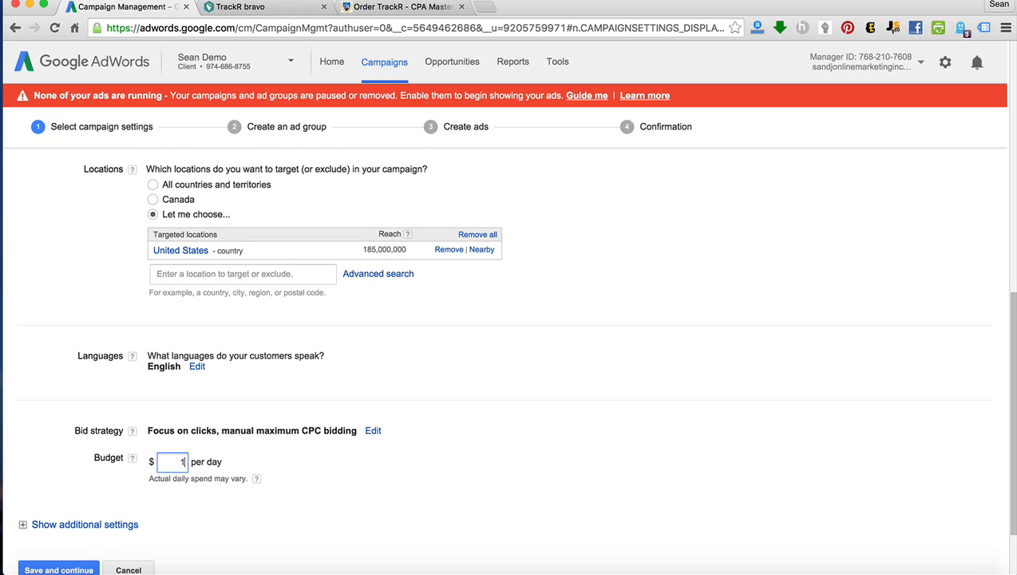
pyautogui.write('0')
pyautogui.scroll(1, 202, 478)
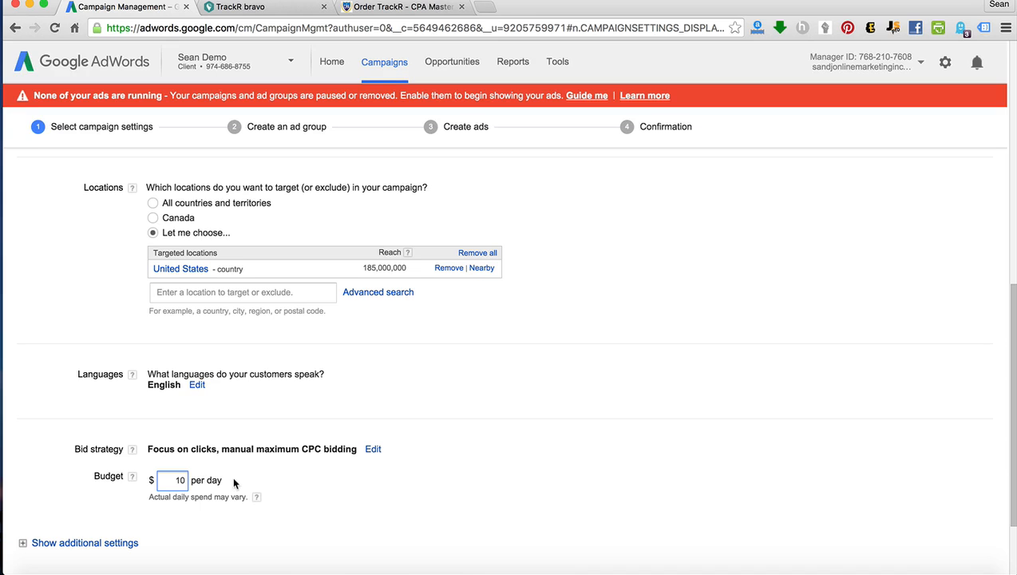
# Expand the bid strategy settings, including the additional options, to review the available bidding choices.
pyautogui.scroll(-5, 488, 459)
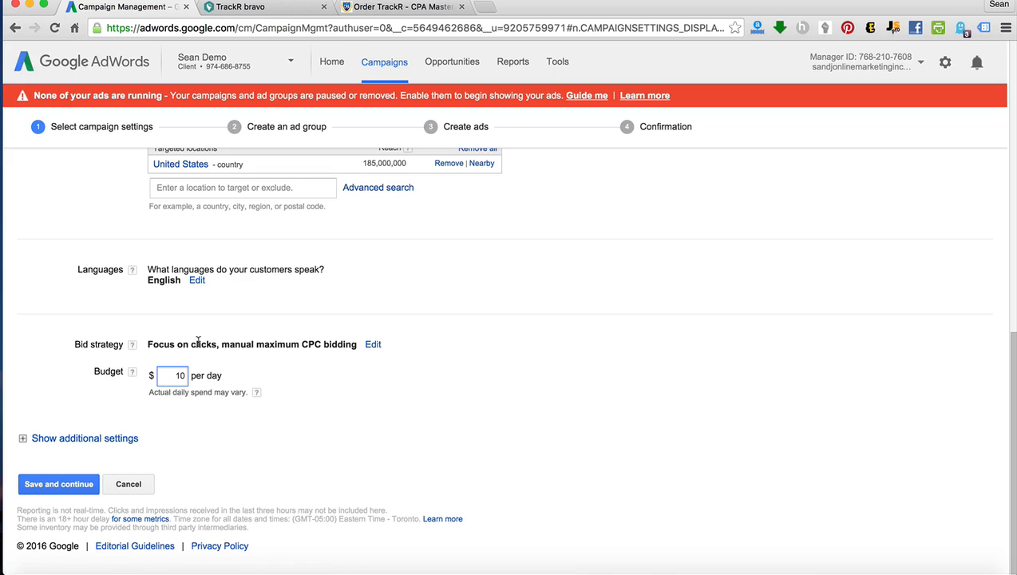
pyautogui.click(373, 344)
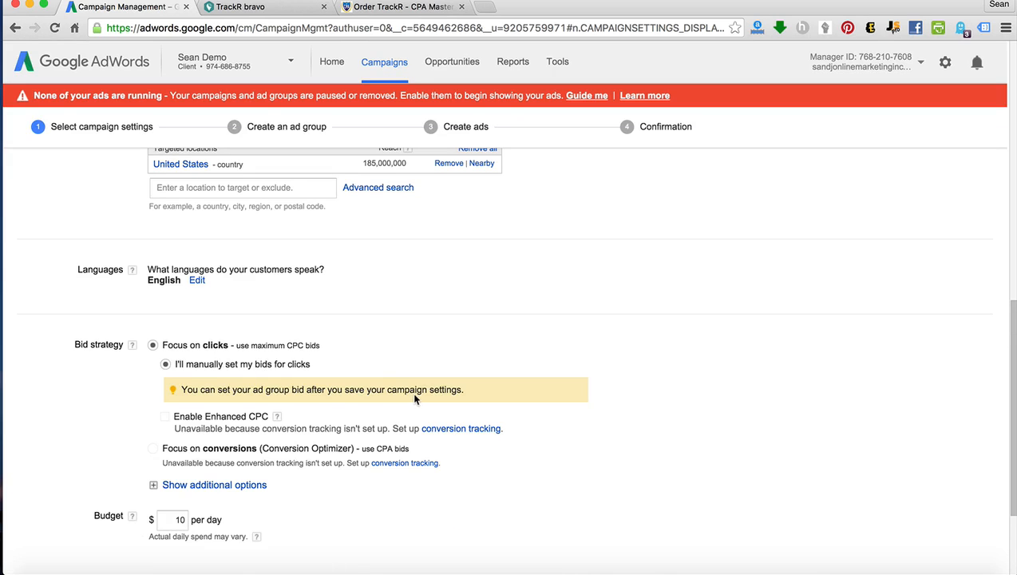
pyautogui.scroll(-1, 413, 395)
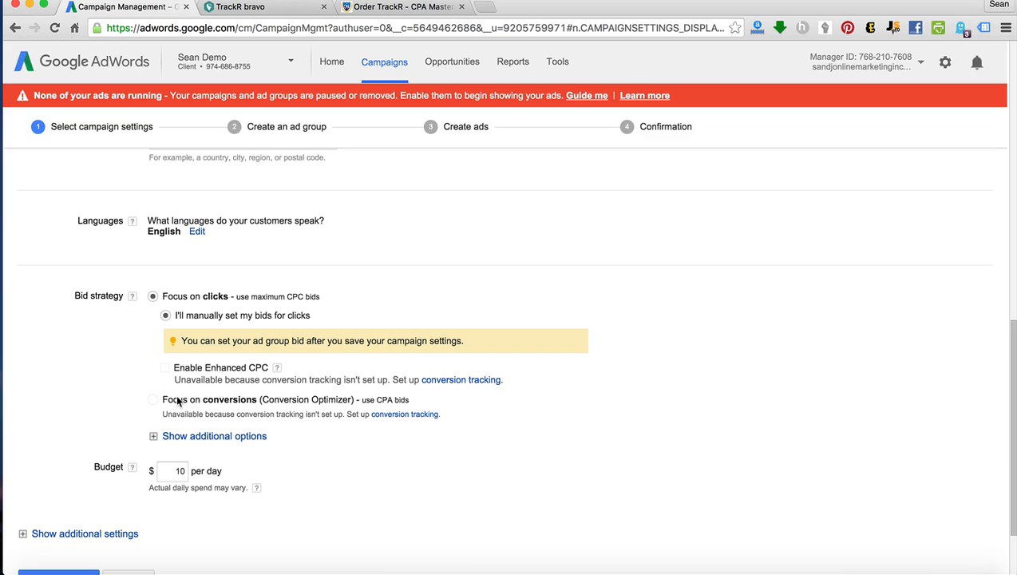
pyautogui.click(154, 436)
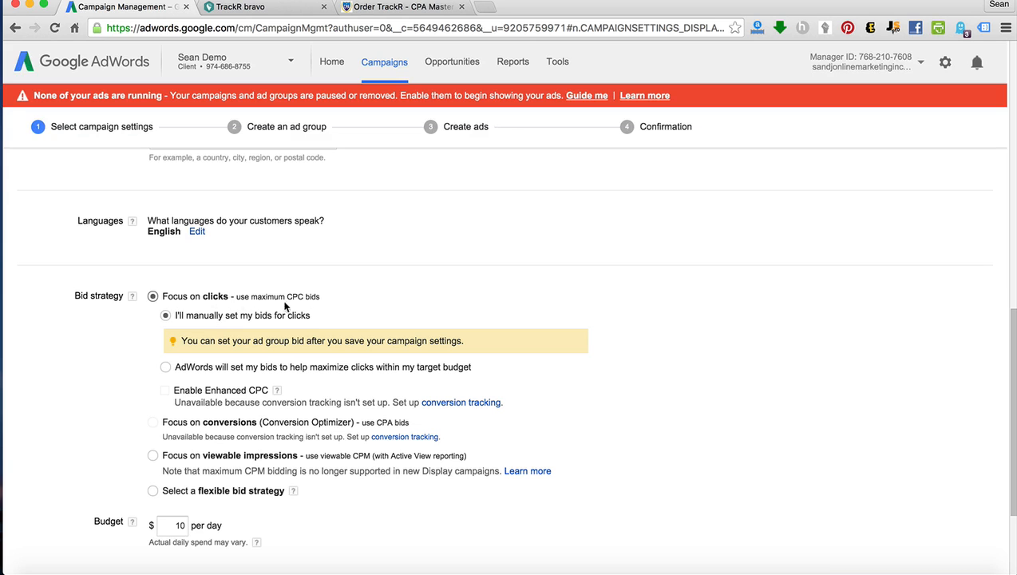
# Expand the additional campaign settings to review the delivery method and ad extension options.
pyautogui.scroll(-2, 349, 345)
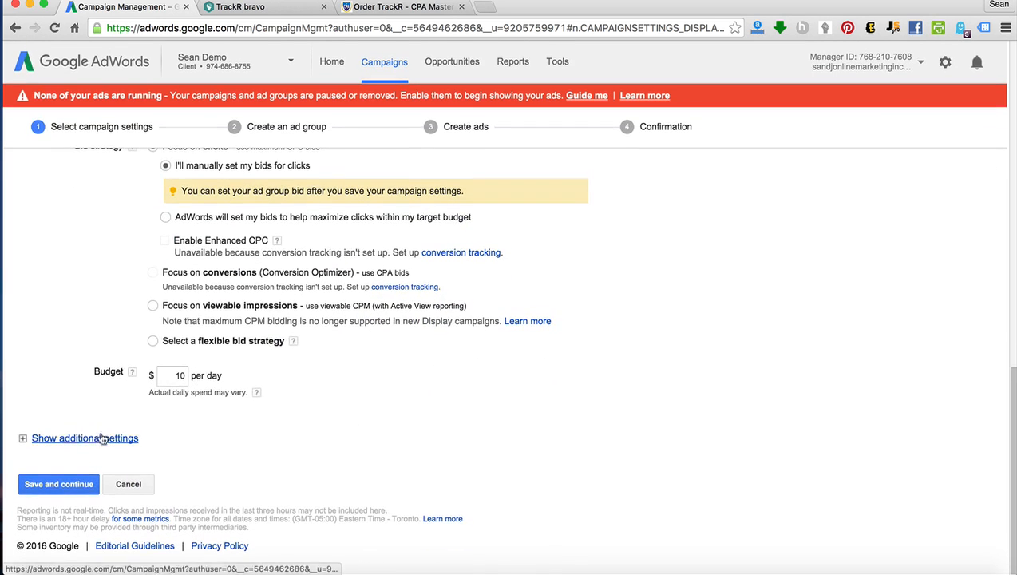
pyautogui.click(45, 438)
pyautogui.scroll(-3, 194, 434)
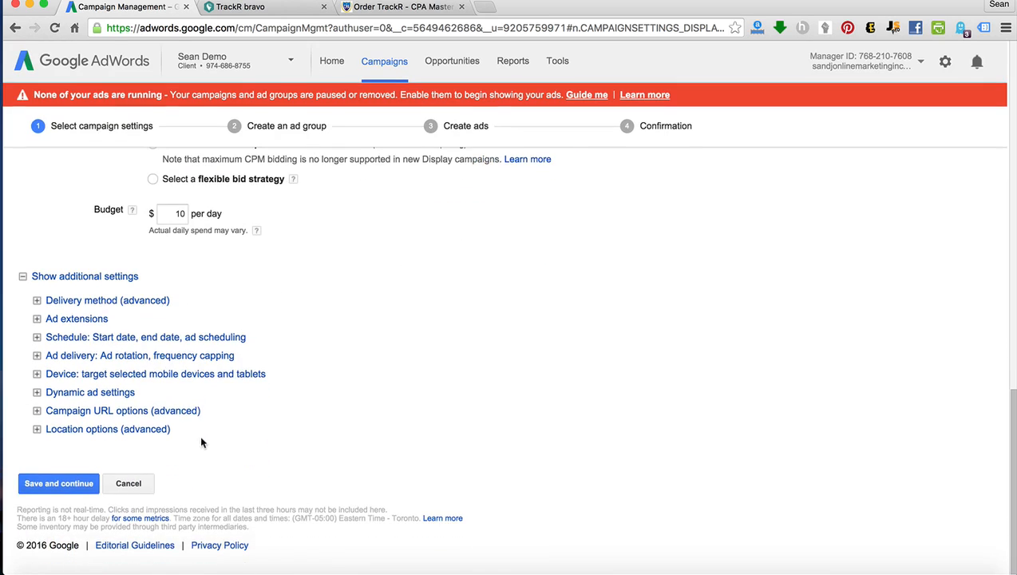
pyautogui.click(40, 302)
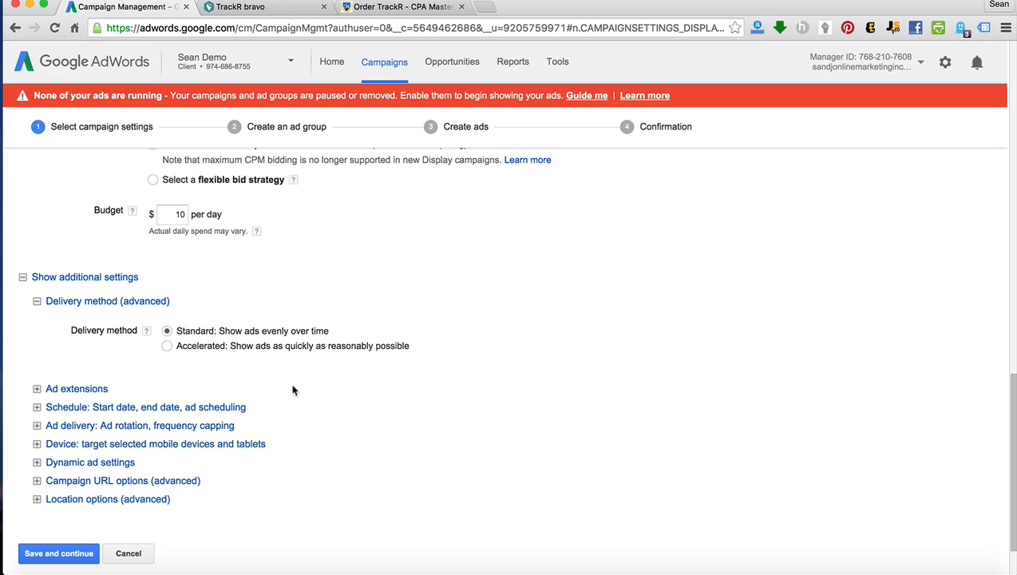
pyautogui.click(37, 388)
# Expand the schedule settings and review the start date, end date and daily ad scheduling hours.
pyautogui.scroll(-3, 99, 430)
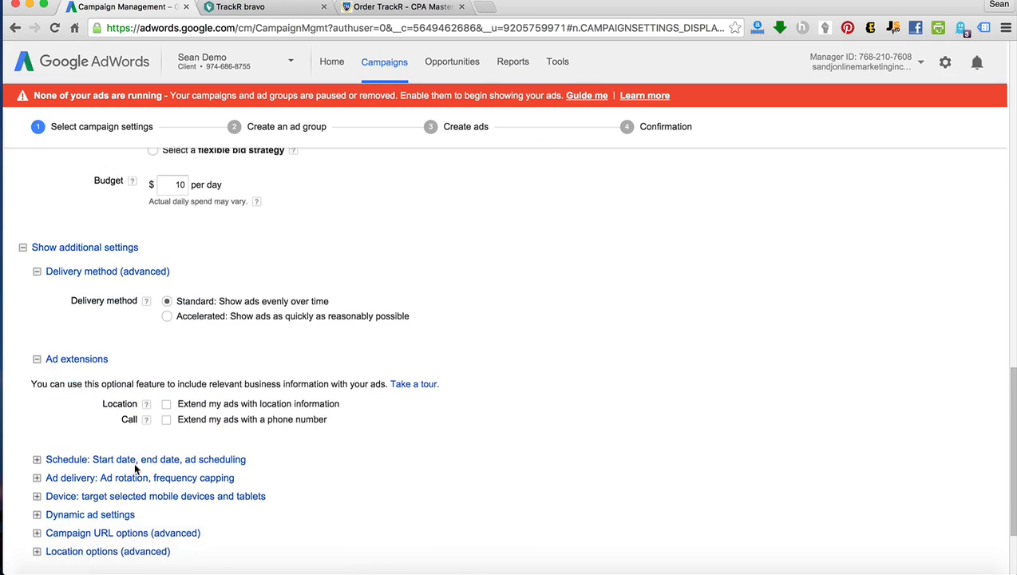
pyautogui.click(37, 385)
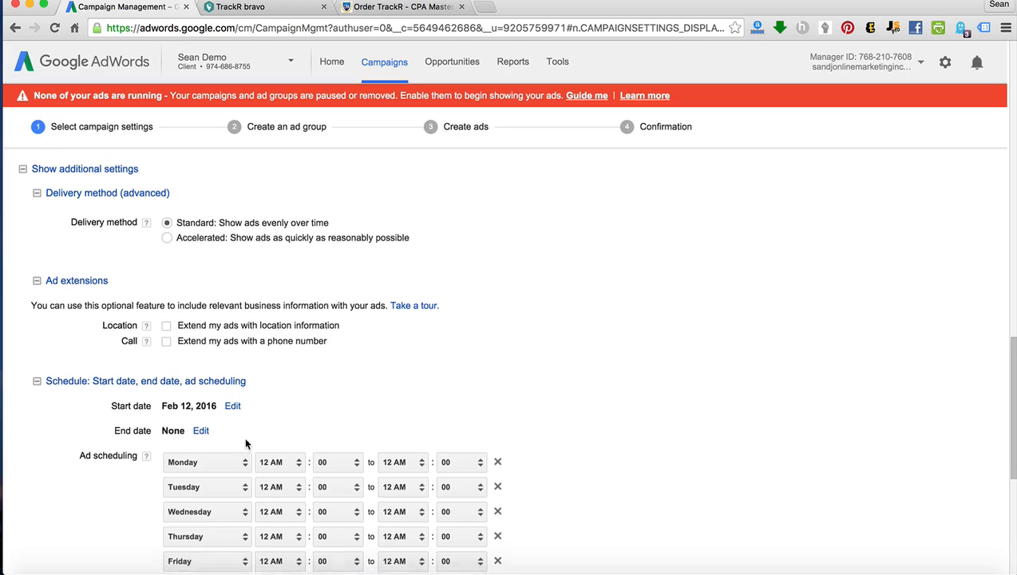
pyautogui.scroll(-2, 245, 443)
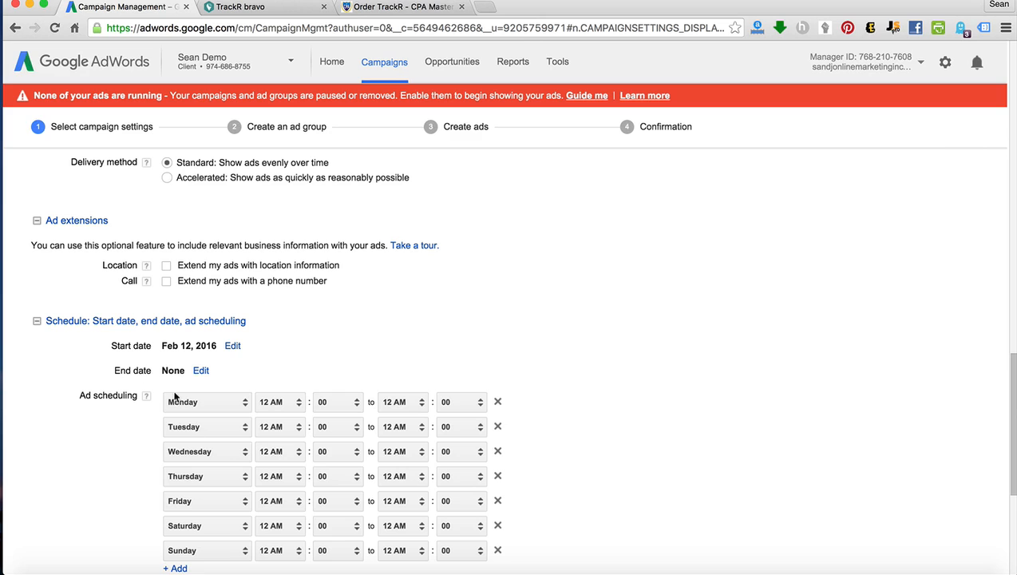
pyautogui.scroll(-5, 574, 423)
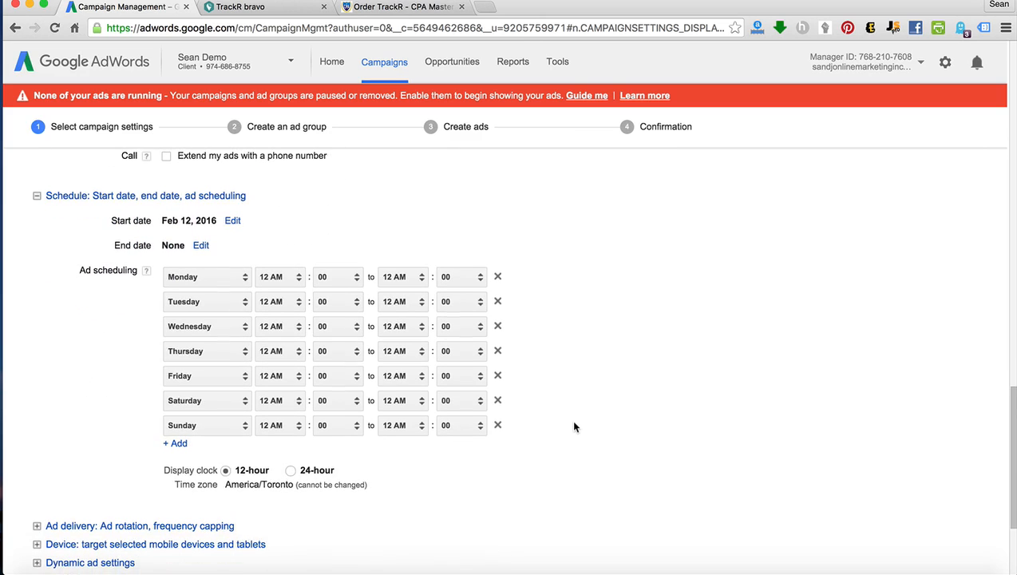
# In the ad delivery settings, try the "Rotate evenly" ad rotation and set it back to "Optimize for clicks".
pyautogui.scroll(-1, 574, 422)
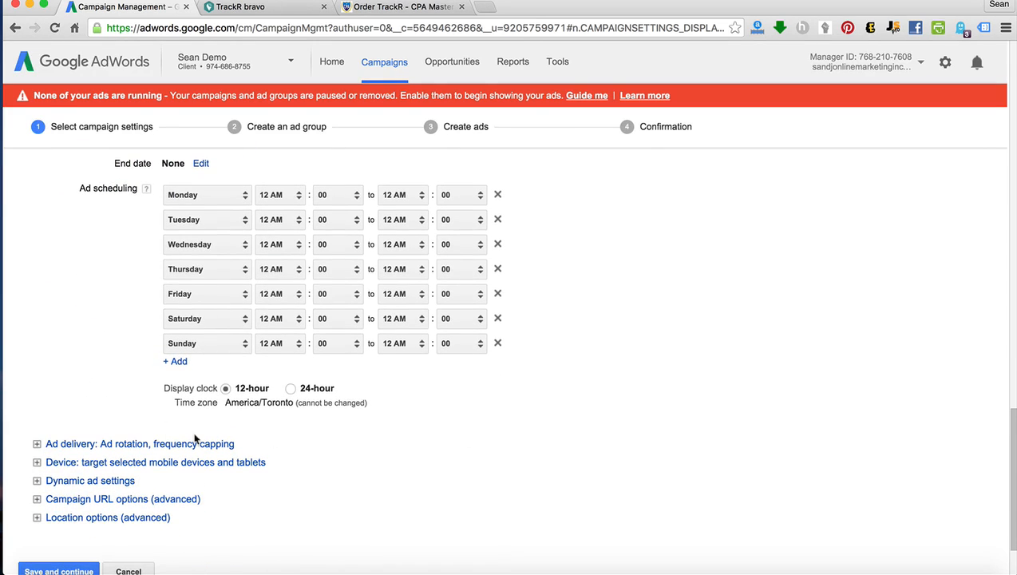
pyautogui.click(37, 444)
pyautogui.scroll(-3, 339, 424)
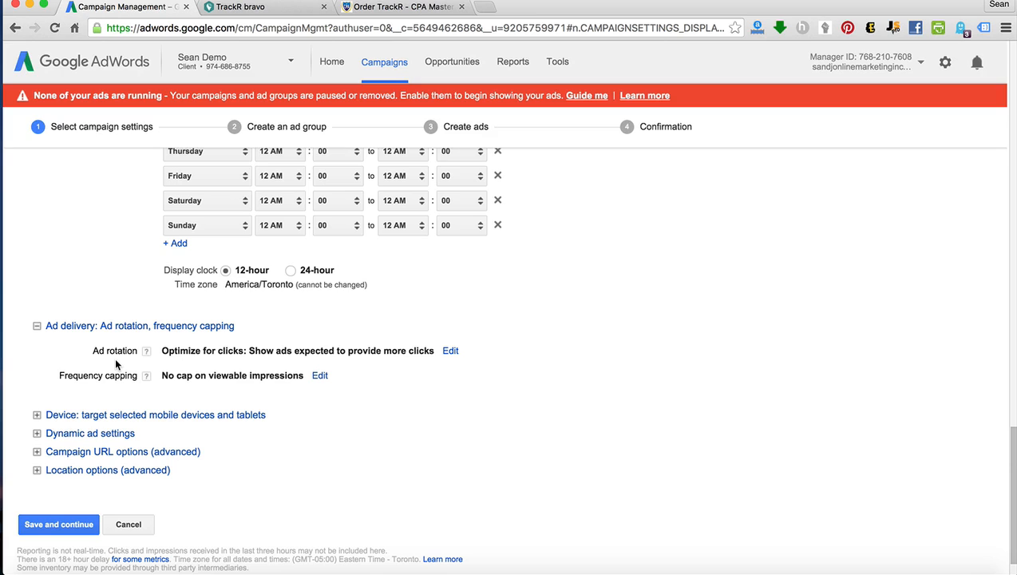
pyautogui.click(452, 351)
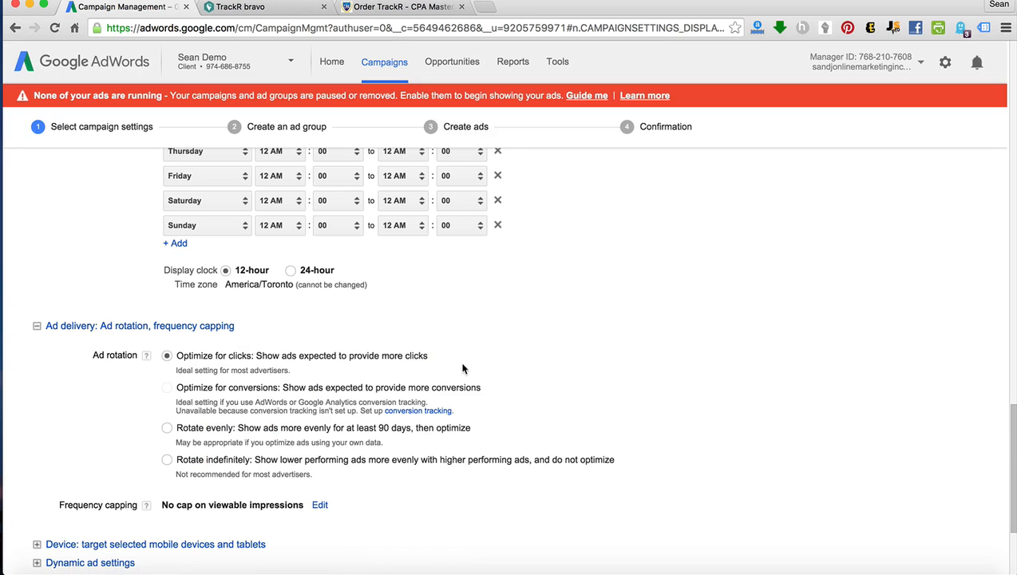
pyautogui.click(166, 429)
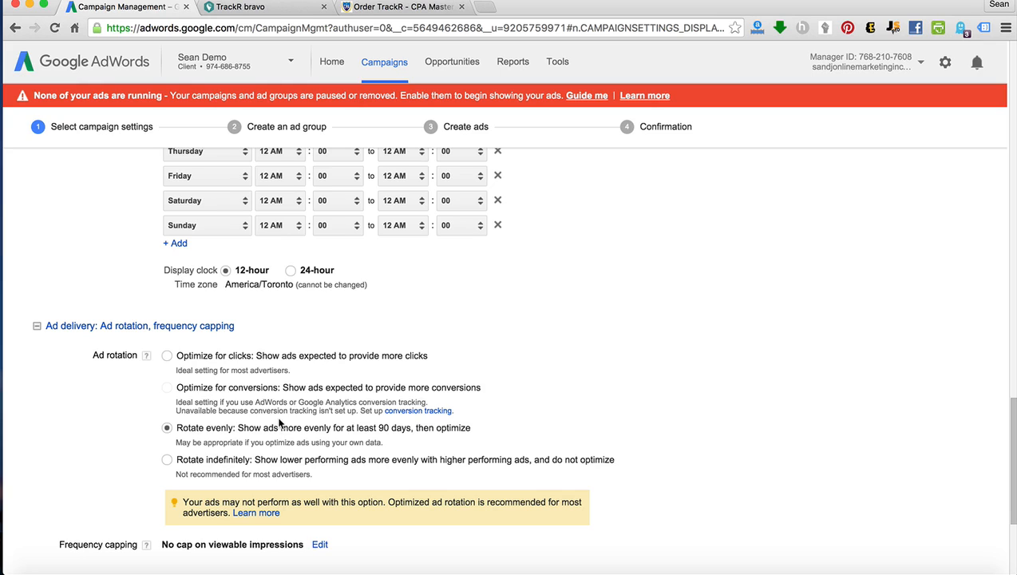
pyautogui.click(166, 355)
pyautogui.scroll(-4, 418, 393)
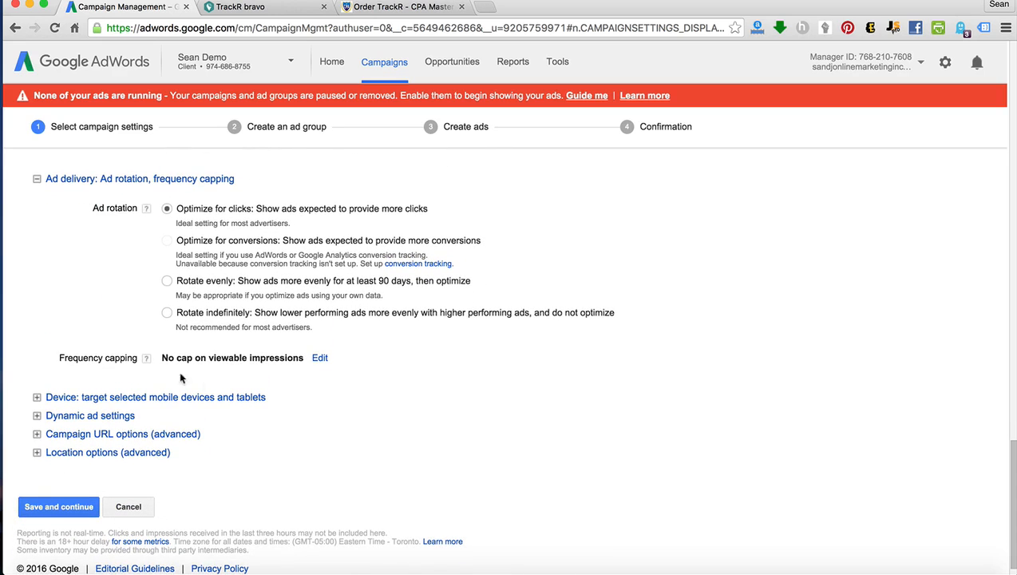
# Open the frequency capping options for editing and save the campaign settings with no cap on viewable impressions.
pyautogui.click(322, 358)
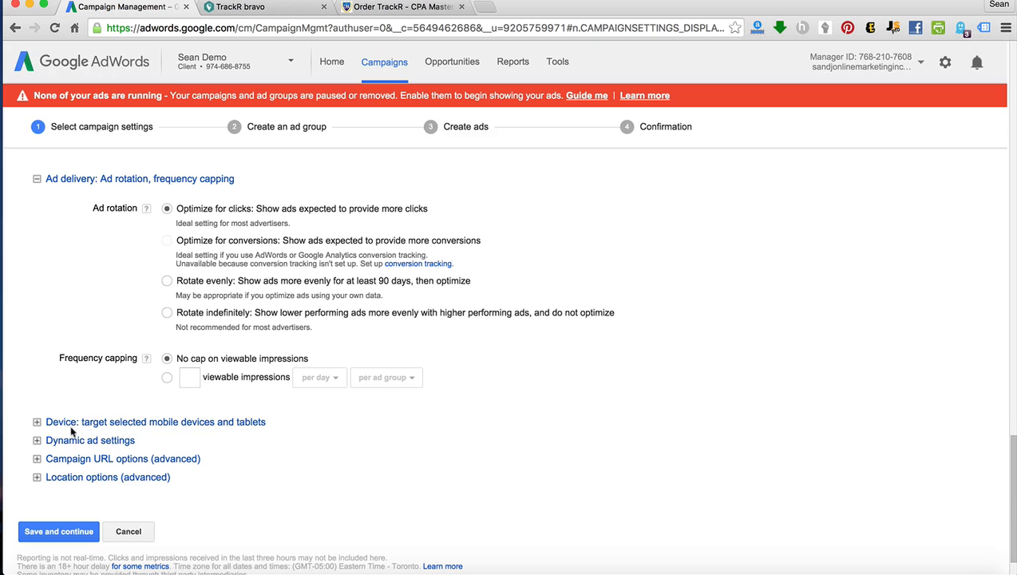
pyautogui.click(66, 533)
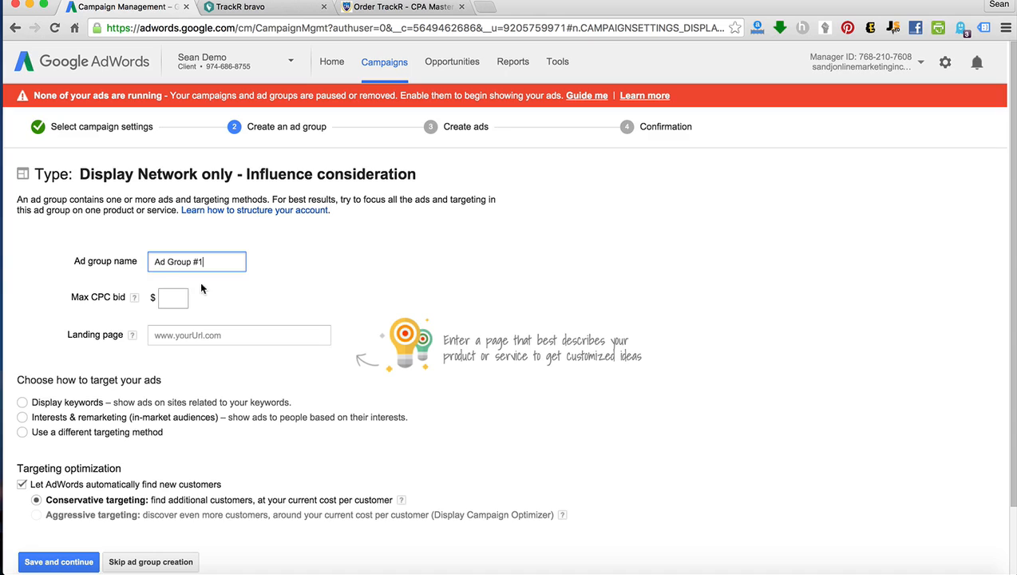
# Set the ad group's max CPC bid to $1.04 and place the cursor in the empty Landing page field.
pyautogui.click(173, 297)
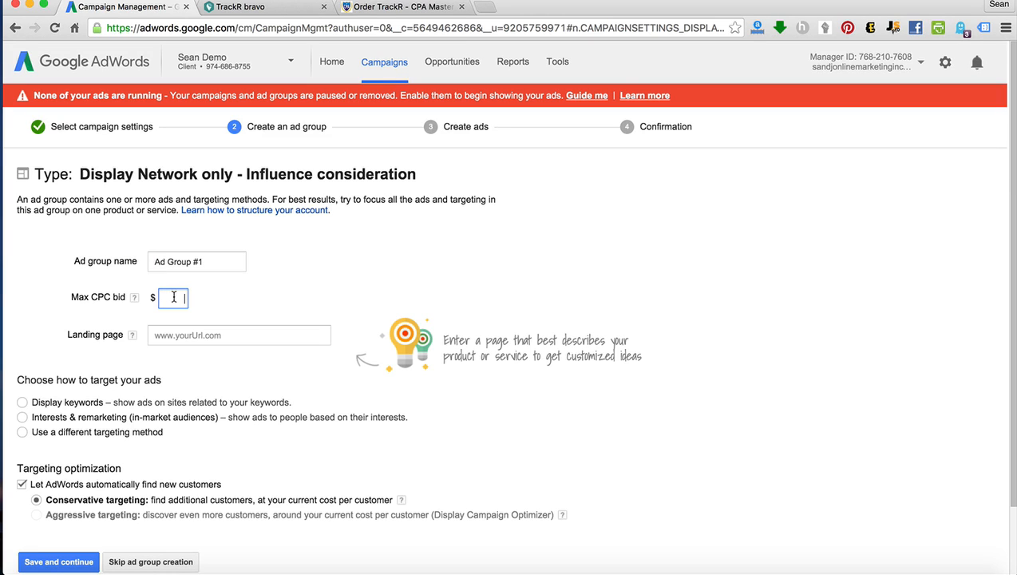
pyautogui.write('1.04')
pyautogui.click(281, 336)
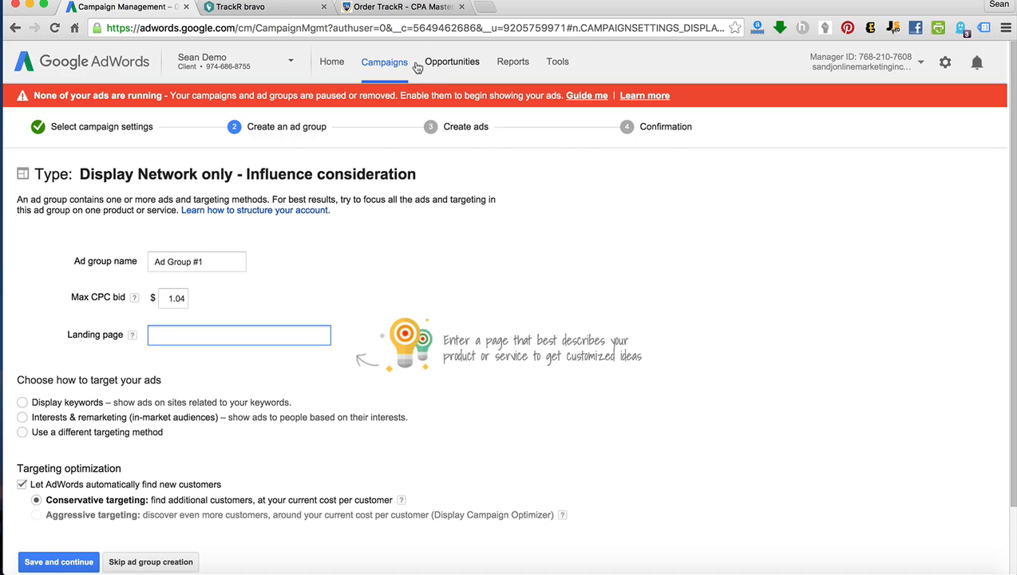
# Show the TrackR order page in the browser and bring up the text note containing the tracking link.
pyautogui.click(408, 8)
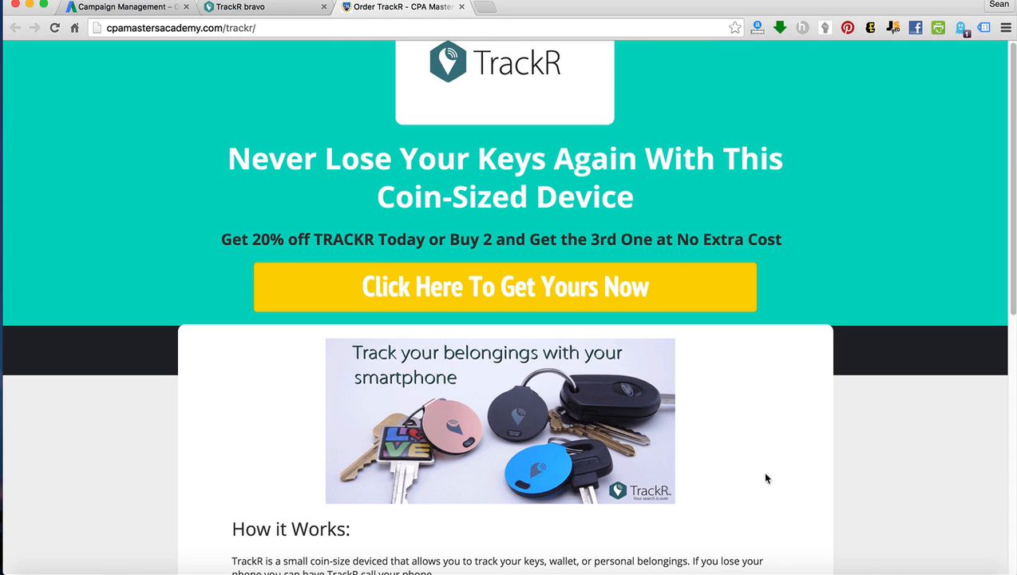
pyautogui.click(879, 574)
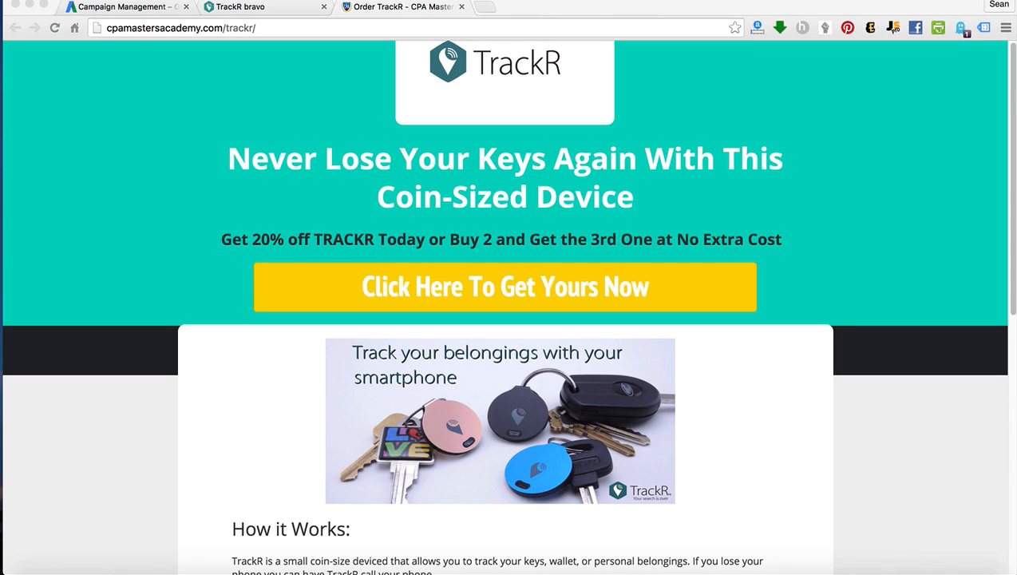
pyautogui.click(951, 573)
pyautogui.click(525, 193)
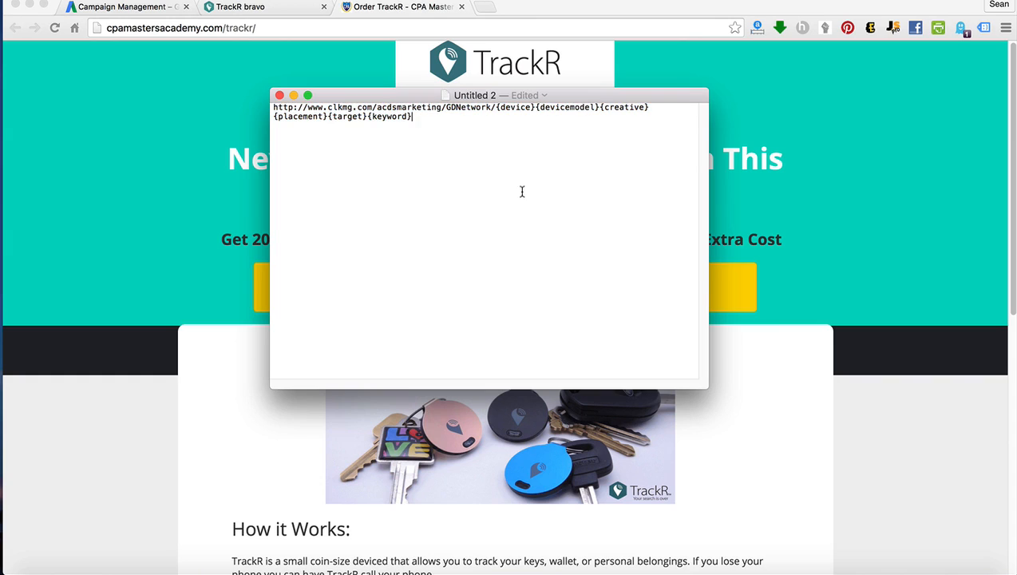
# Examine the tracking link's base URL and its device, devicemodel, creative, placement, target and keyword parameters, and return to the browser.
pyautogui.moveTo(495, 107); pyautogui.dragTo(257, 106)
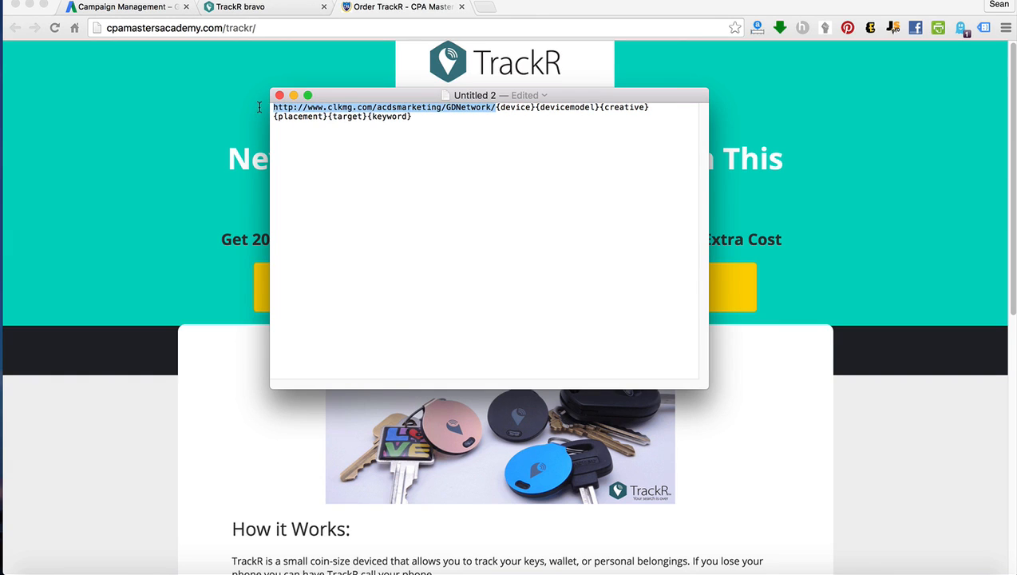
pyautogui.click(544, 179)
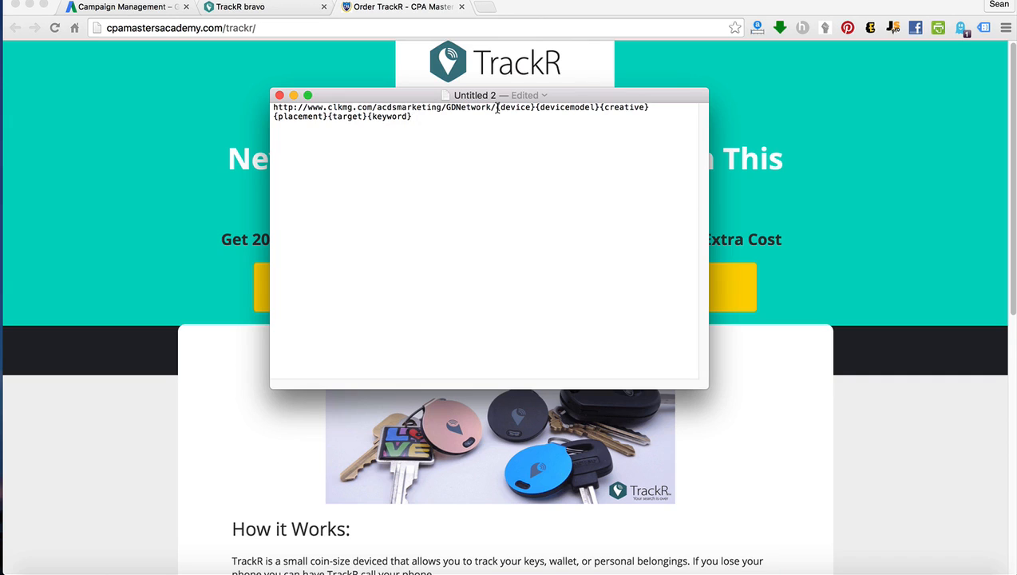
pyautogui.moveTo(496, 107); pyautogui.dragTo(535, 109)
pyautogui.moveTo(536, 108); pyautogui.dragTo(589, 111)
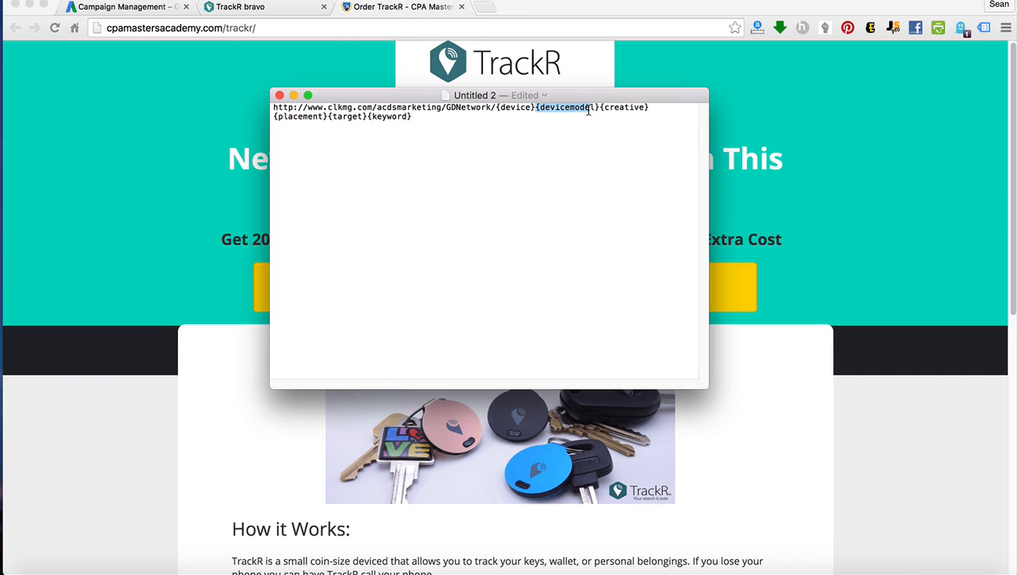
pyautogui.moveTo(589, 111); pyautogui.dragTo(649, 105)
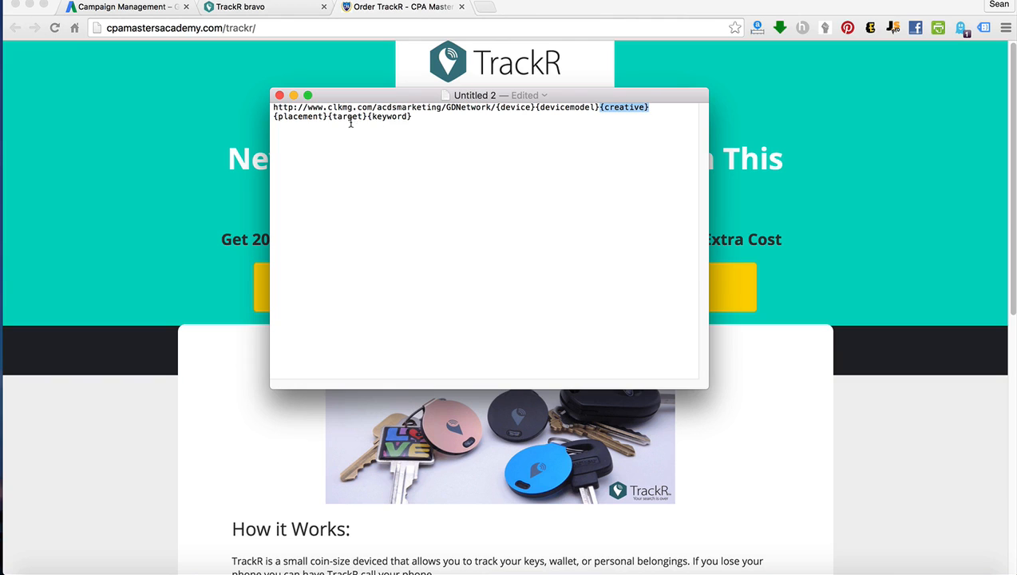
pyautogui.moveTo(327, 118); pyautogui.dragTo(268, 117)
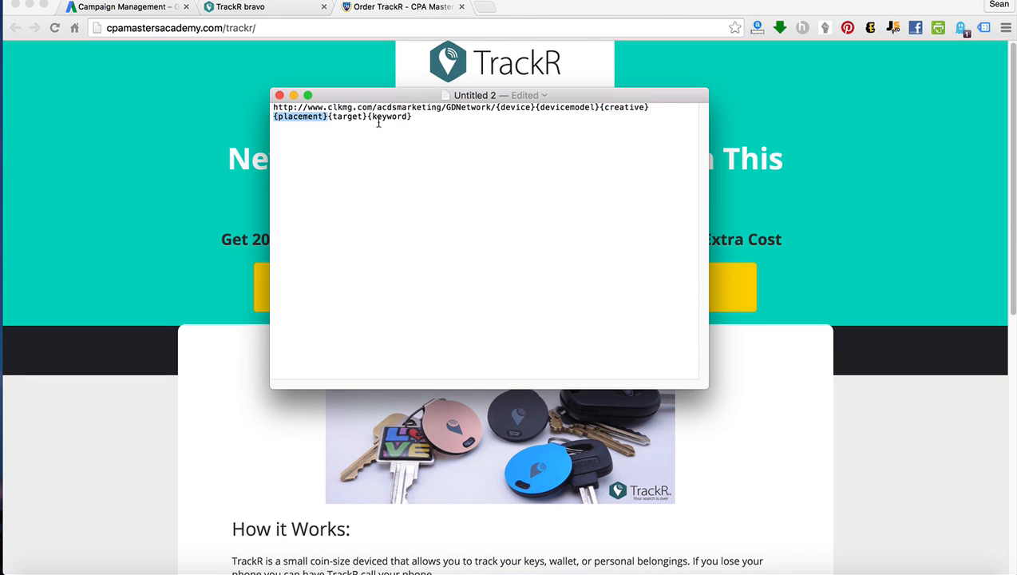
pyautogui.moveTo(366, 118); pyautogui.dragTo(327, 117)
pyautogui.moveTo(414, 117); pyautogui.dragTo(370, 118)
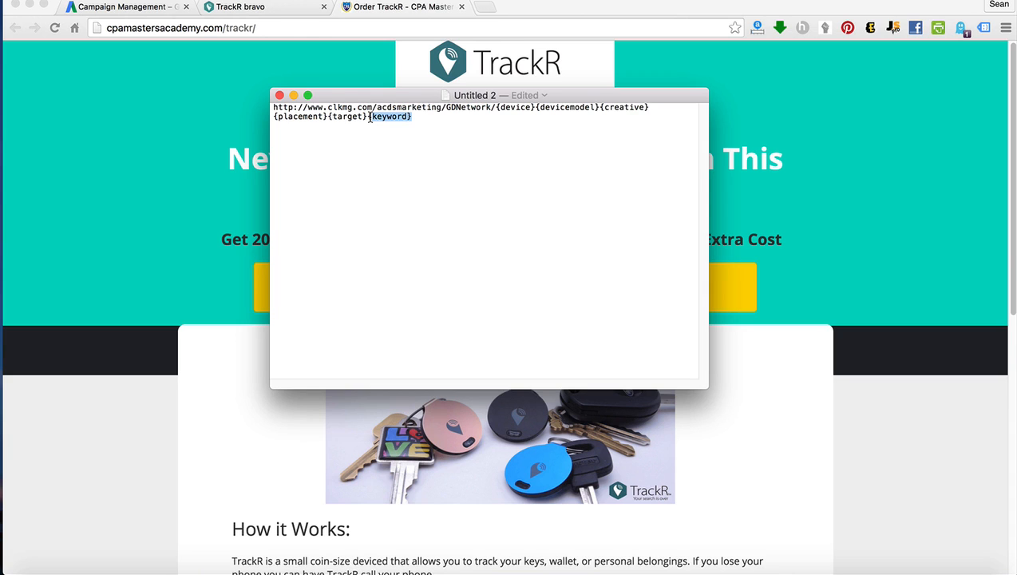
pyautogui.click(239, 266)
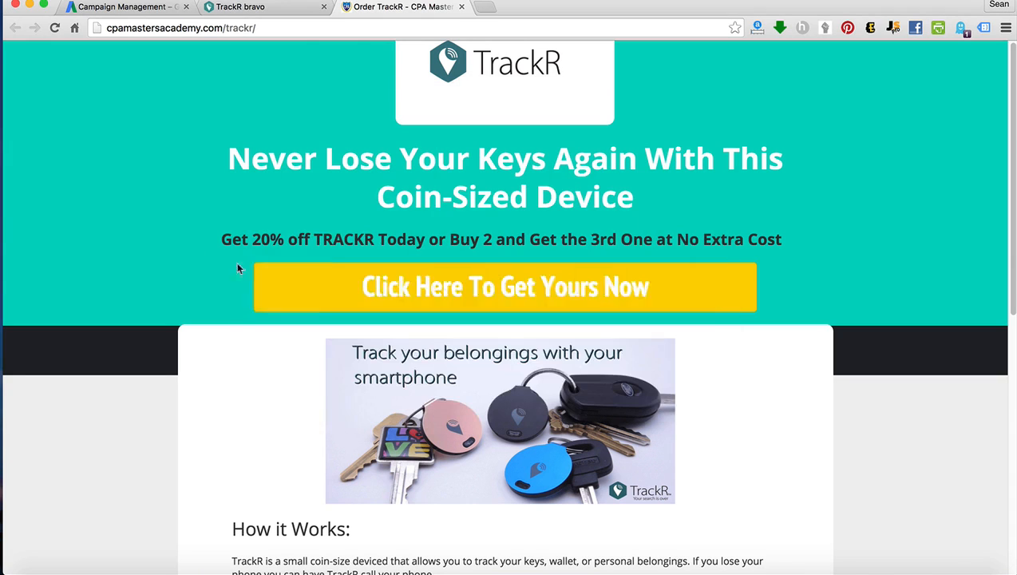
pyautogui.click(133, 11)
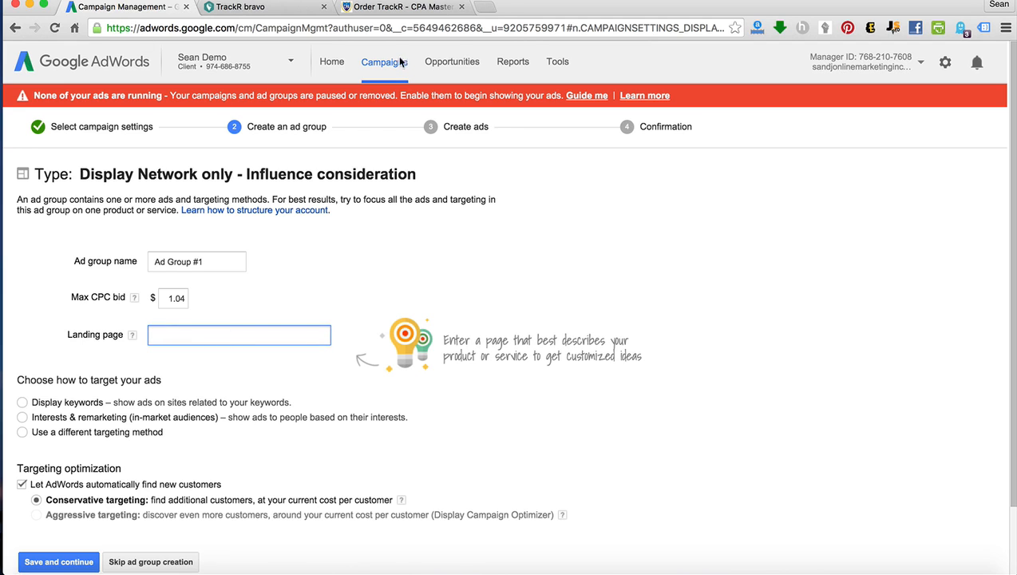
pyautogui.click(404, 8)
pyautogui.click(205, 29)
pyautogui.press('super+c')
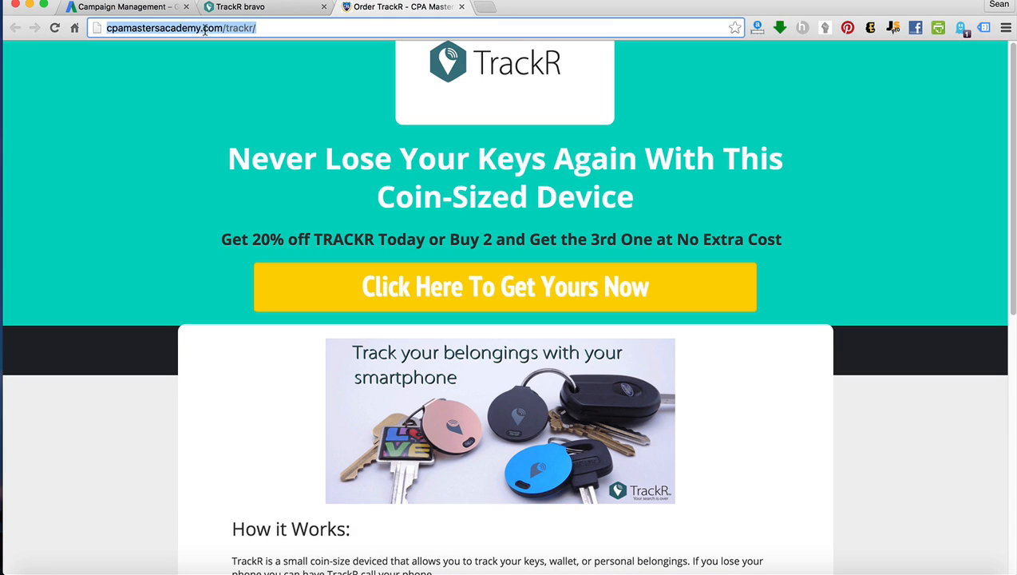
pyautogui.click(136, 8)
pyautogui.press('super+v')
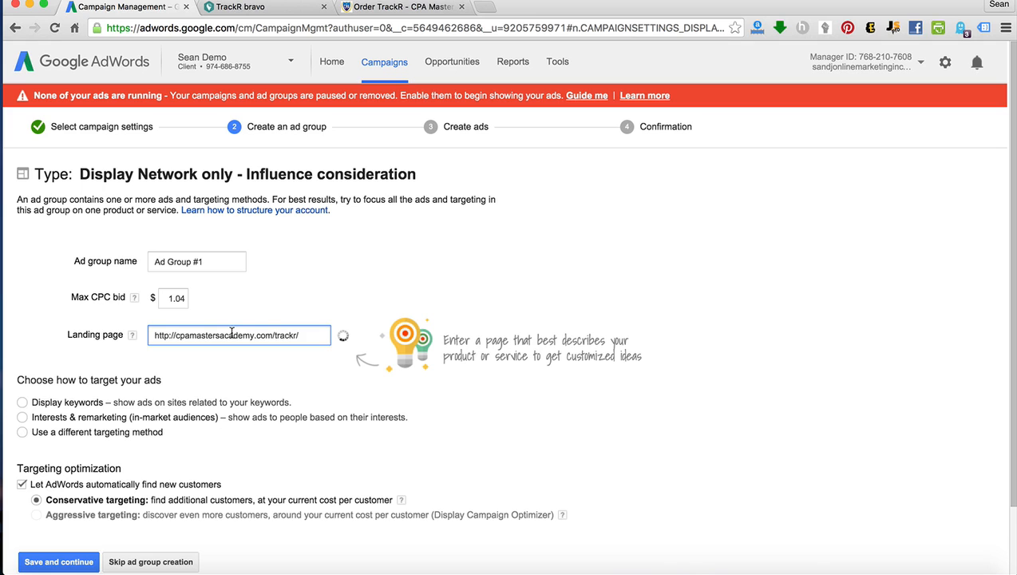
# Choose to use a different targeting method for the ad group and select Placements.
pyautogui.scroll(-2, 124, 431)
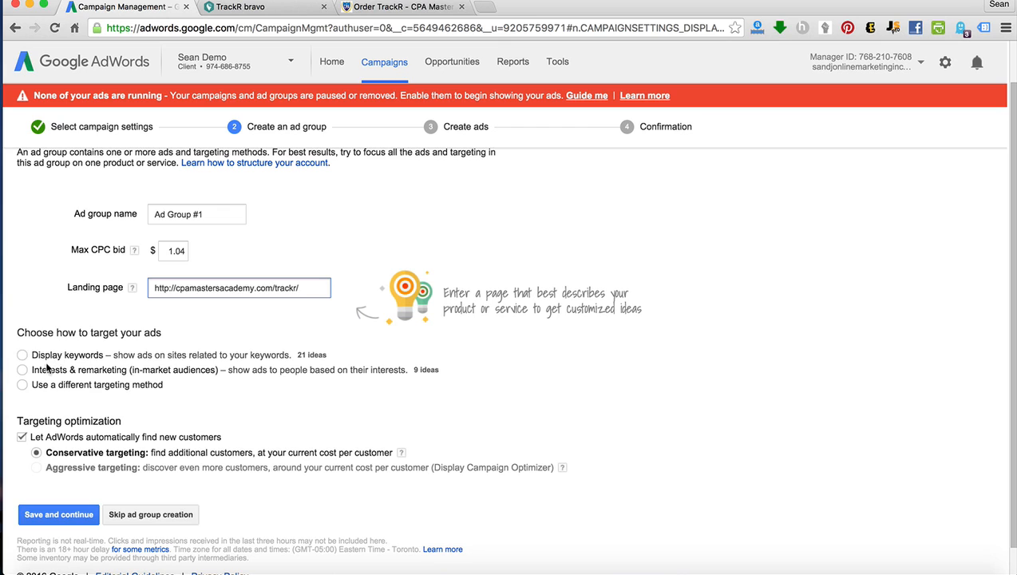
pyautogui.click(22, 385)
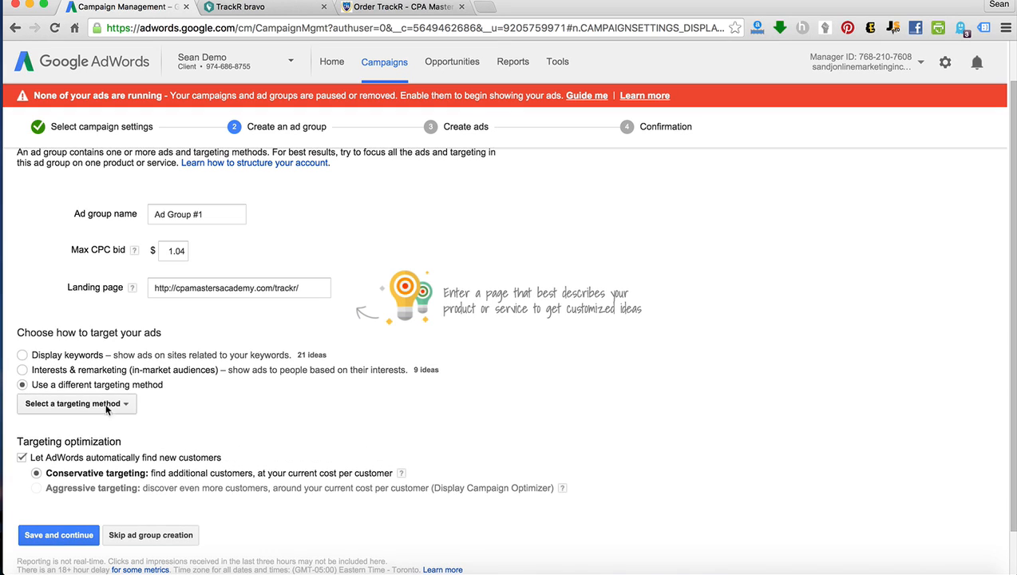
pyautogui.click(104, 407)
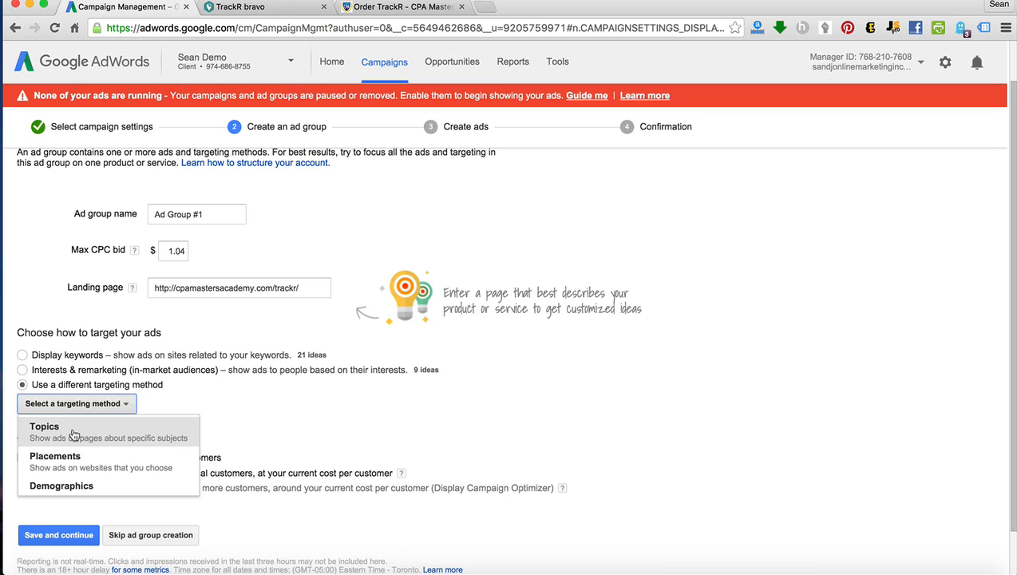
pyautogui.click(60, 468)
pyautogui.scroll(-4, 243, 424)
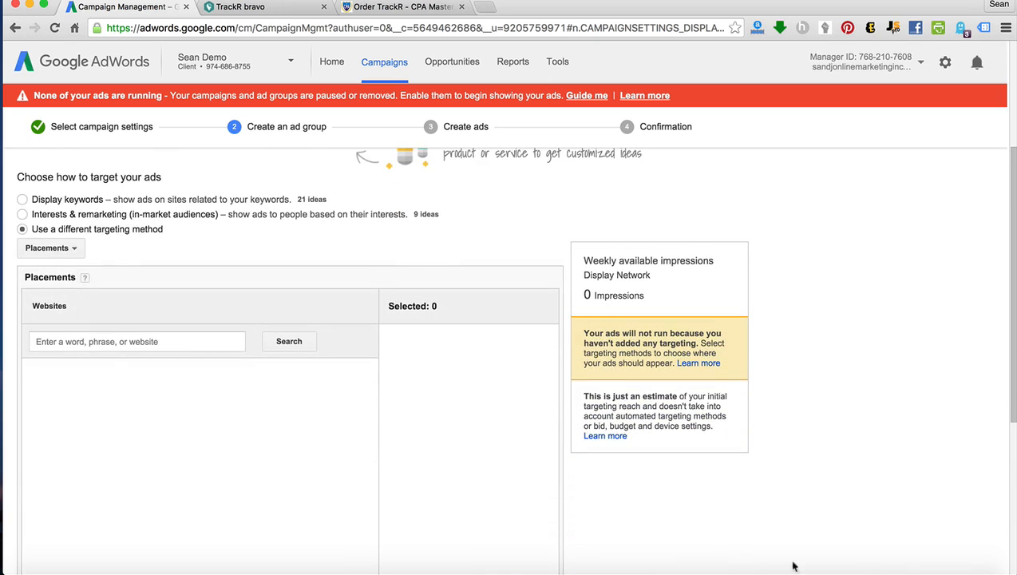
# Switch to the Display Planner spreadsheet in Excel and copy the first ten websites, from phonetracker.com to 55vi.com.
pyautogui.click(793, 566)
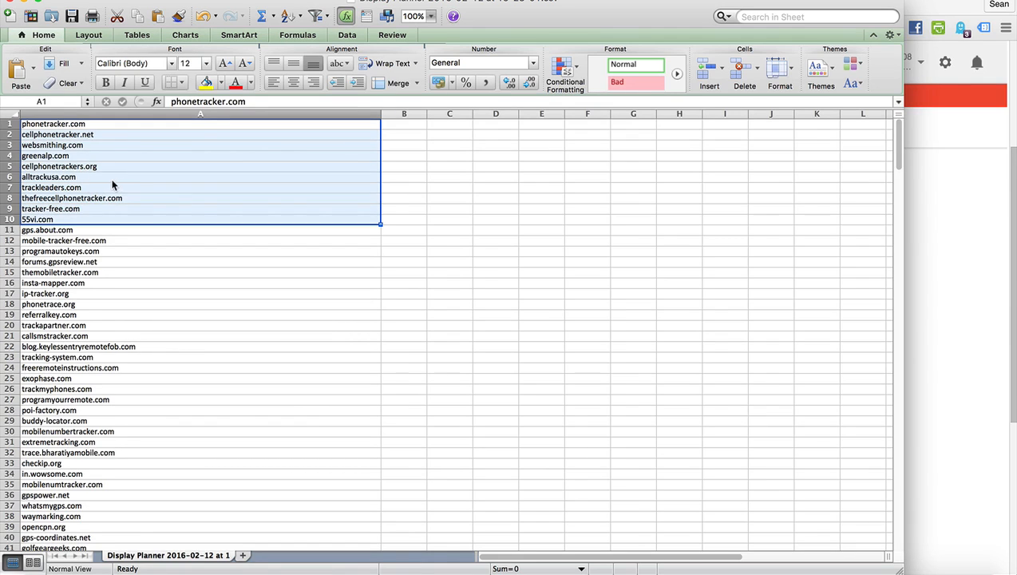
pyautogui.press('super+c')
pyautogui.hscroll(2, 447, 190)
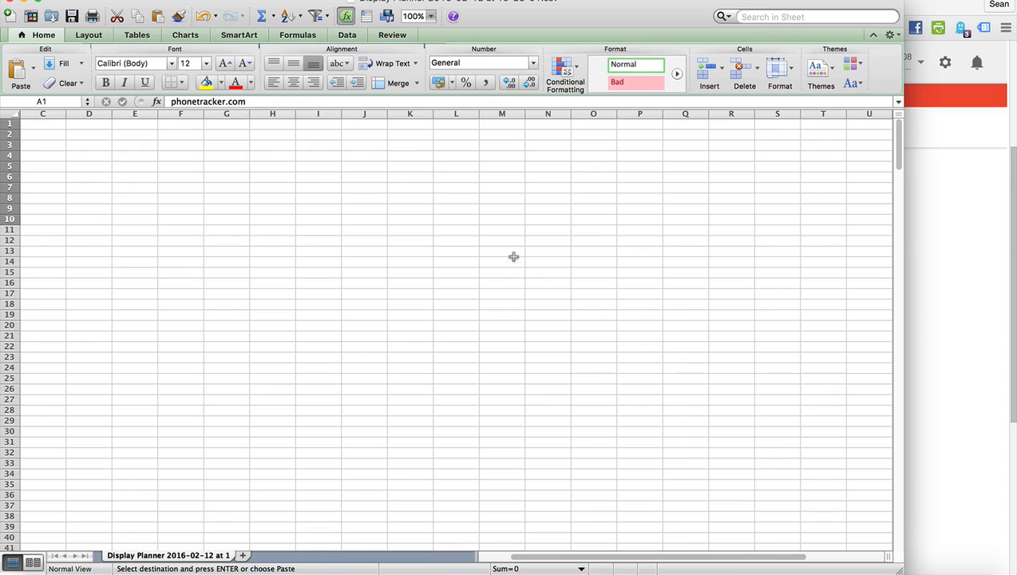
pyautogui.hscroll(-2, 457, 250)
pyautogui.moveTo(30, 127); pyautogui.dragTo(27, 221)
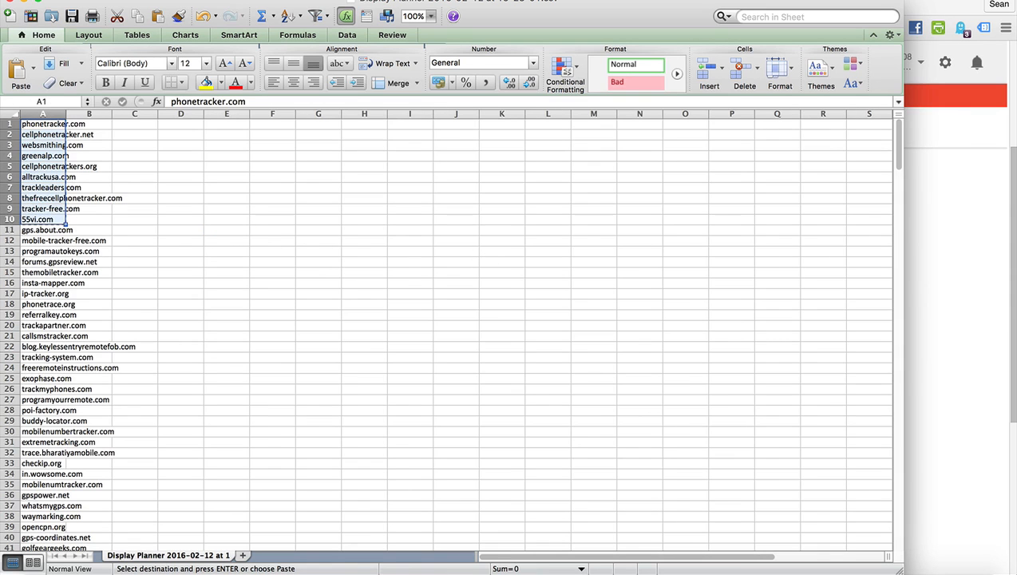
# Switch back to AdWords and add the ten copied websites to the ad group as multiple placements.
pyautogui.click(982, 368)
pyautogui.scroll(-3, 277, 407)
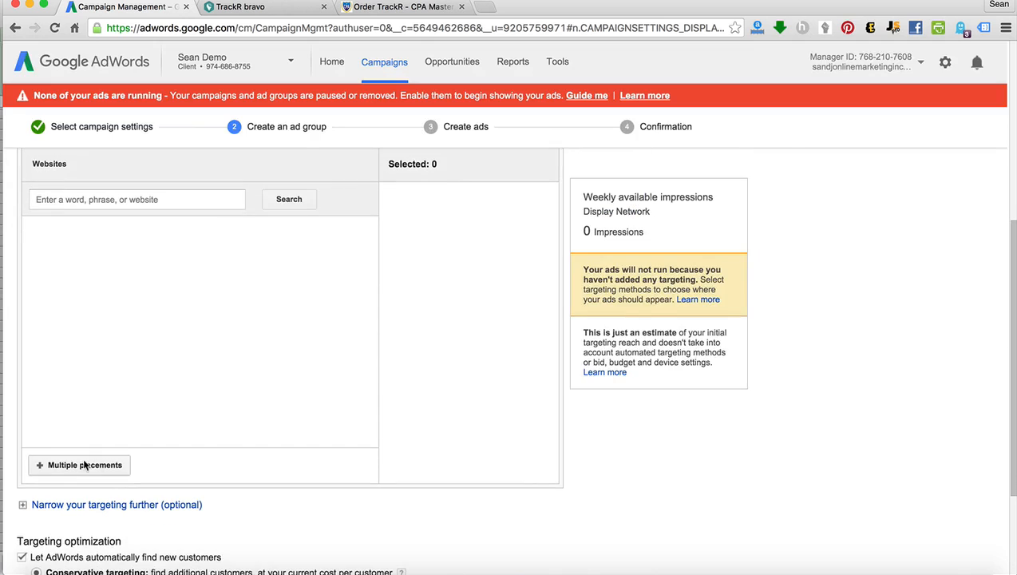
pyautogui.click(82, 462)
pyautogui.press('super+v')
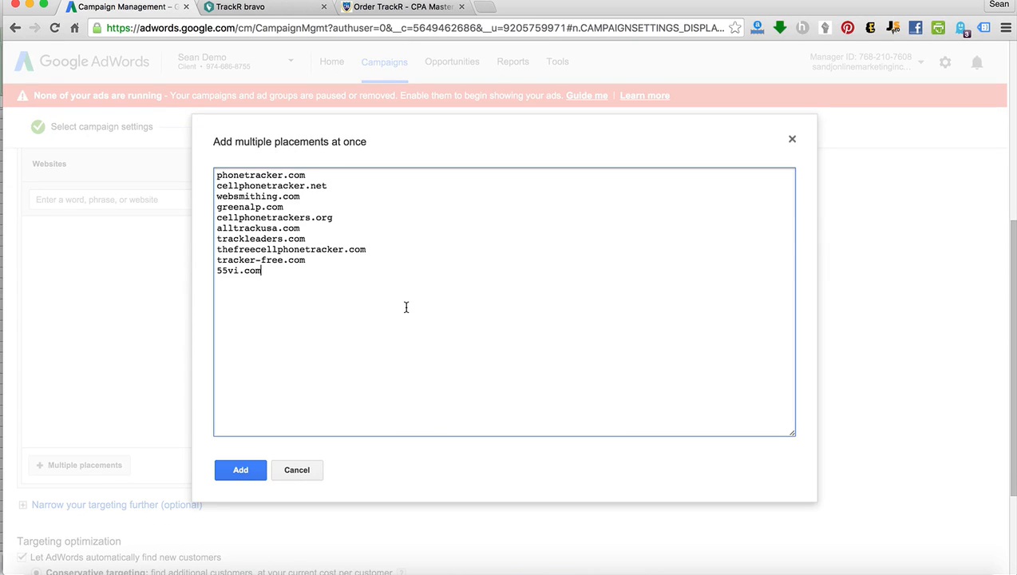
pyautogui.click(238, 471)
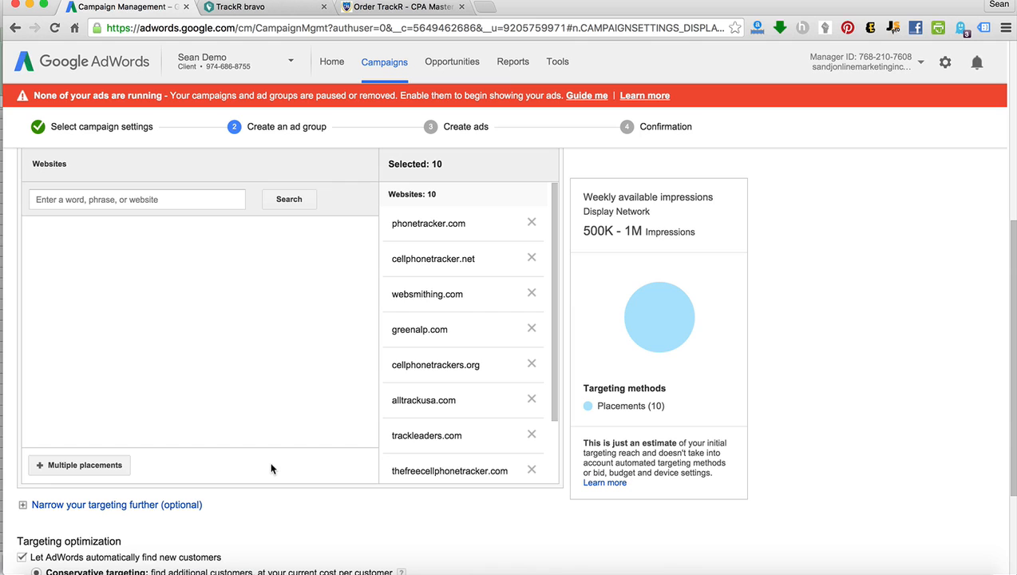
# Try narrowing the targeting further by Demographics, review the gender, age and parental status options, and remove that targeting method.
pyautogui.scroll(-3, 328, 454)
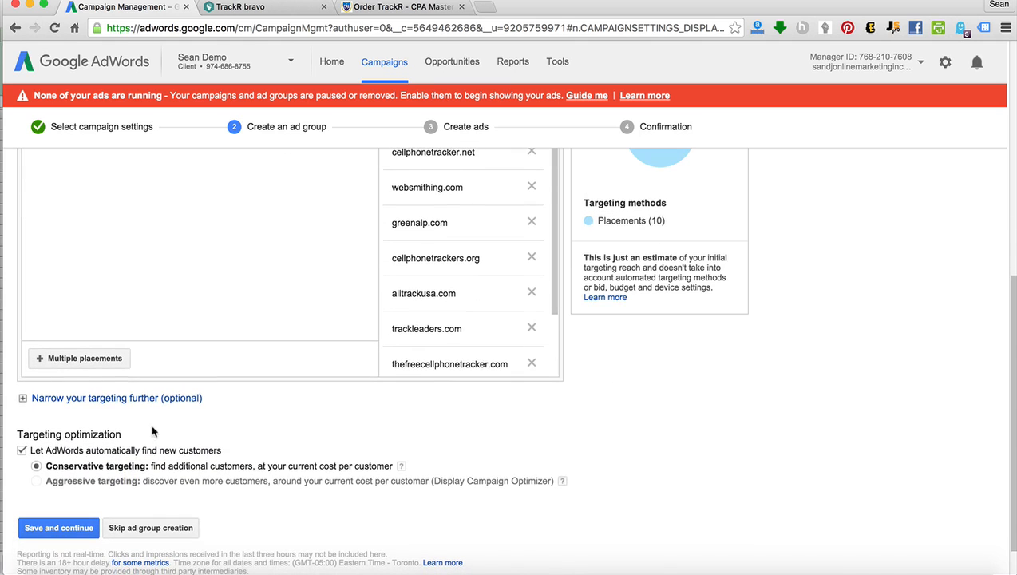
pyautogui.click(38, 403)
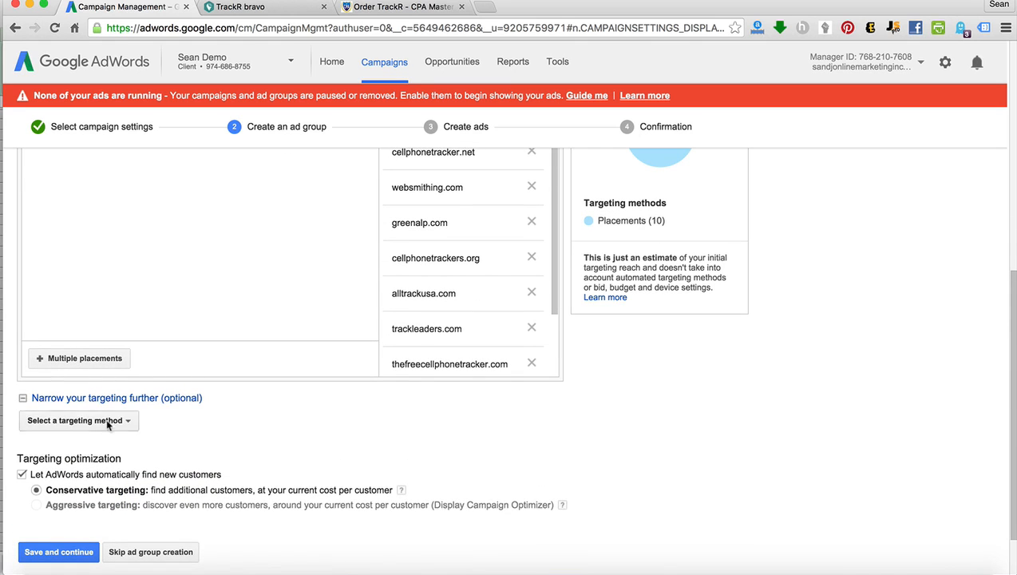
pyautogui.click(102, 423)
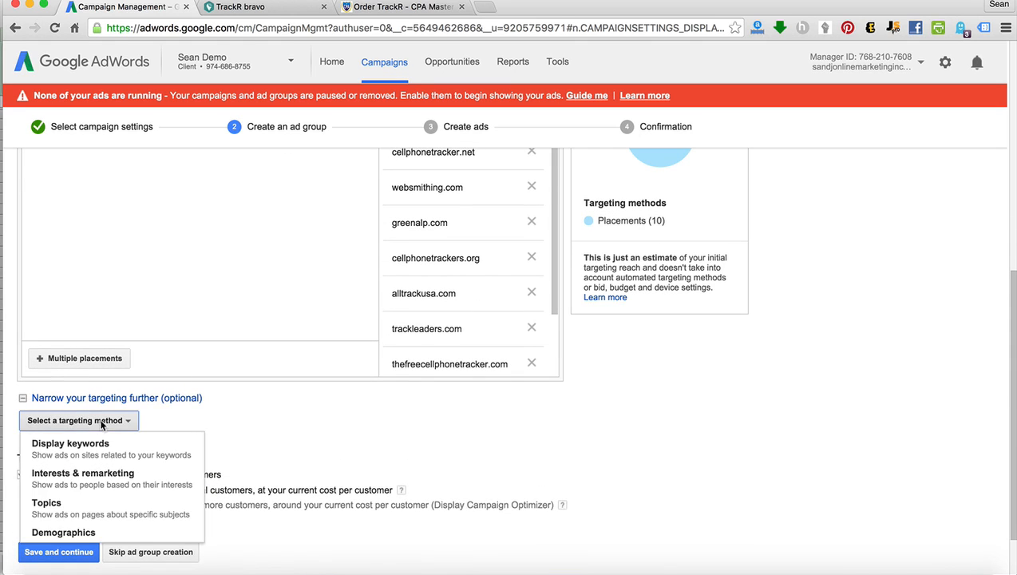
pyautogui.click(69, 532)
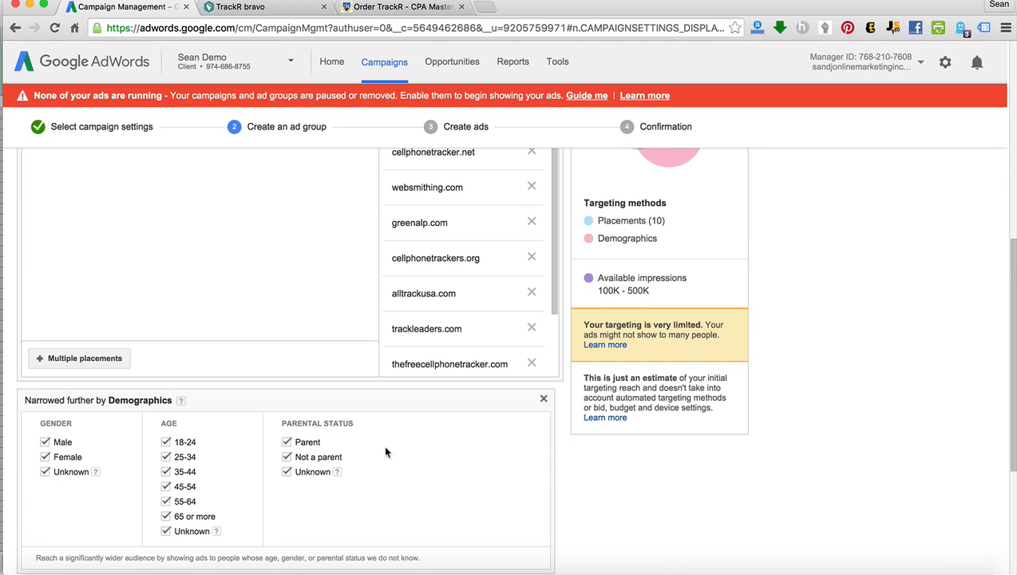
pyautogui.click(544, 399)
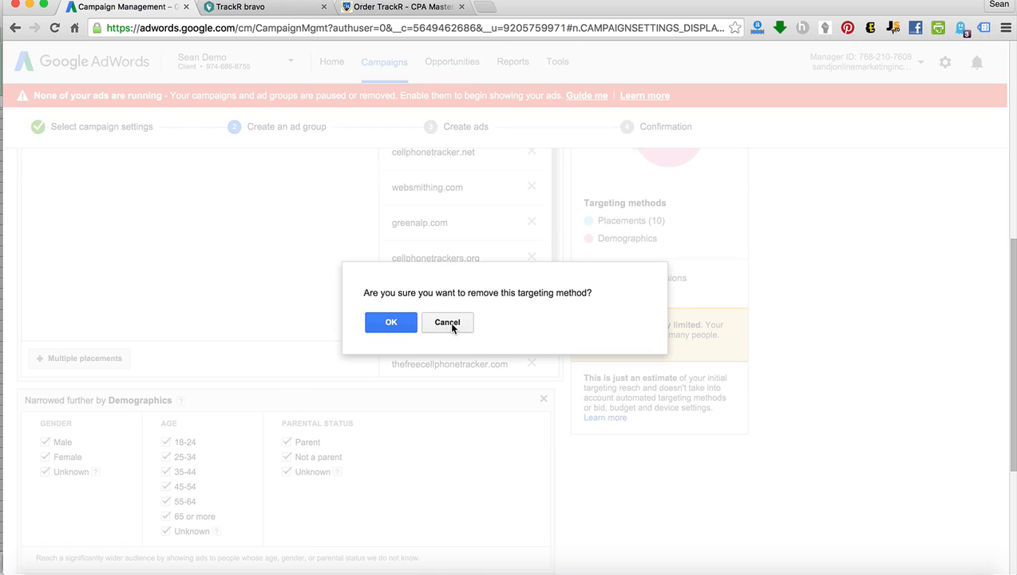
pyautogui.click(391, 322)
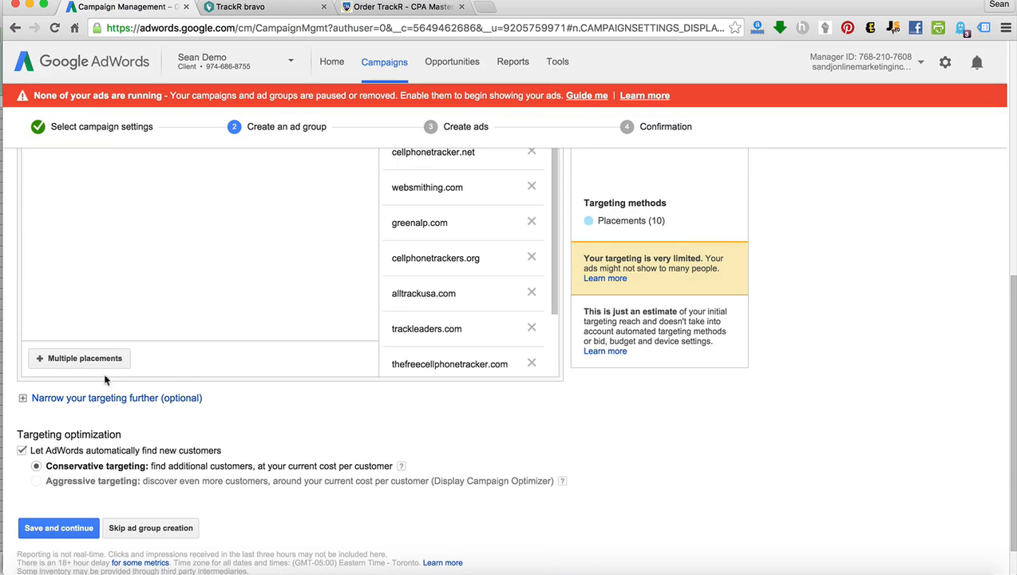
# Try narrowing the ad group's targeting further by Topics, browse the topic categories, and remove that targeting method.
pyautogui.click(34, 399)
pyautogui.click(60, 420)
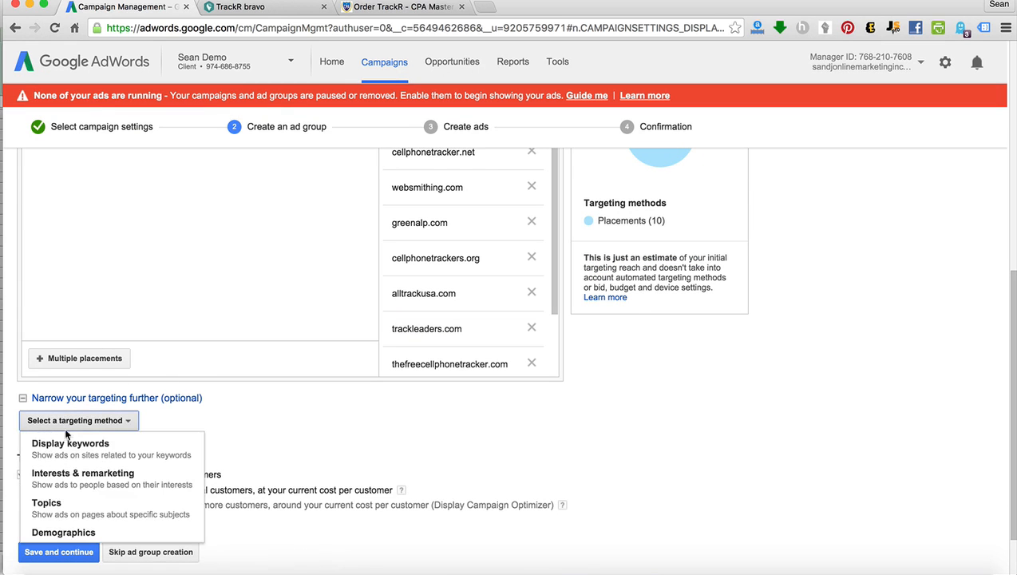
pyautogui.click(64, 512)
pyautogui.scroll(-1, 114, 481)
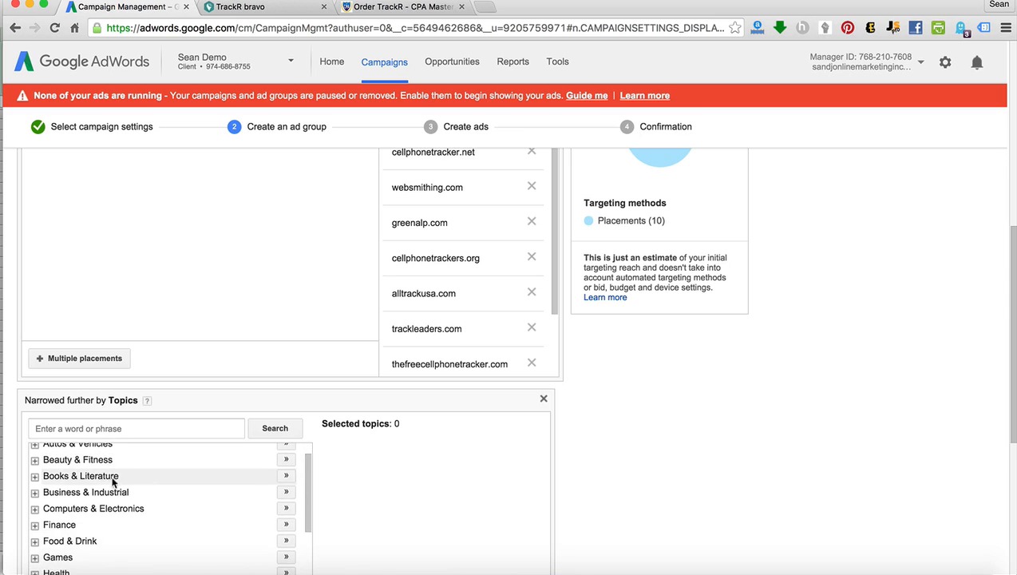
pyautogui.scroll(-5, 591, 449)
pyautogui.scroll(-1, 132, 321)
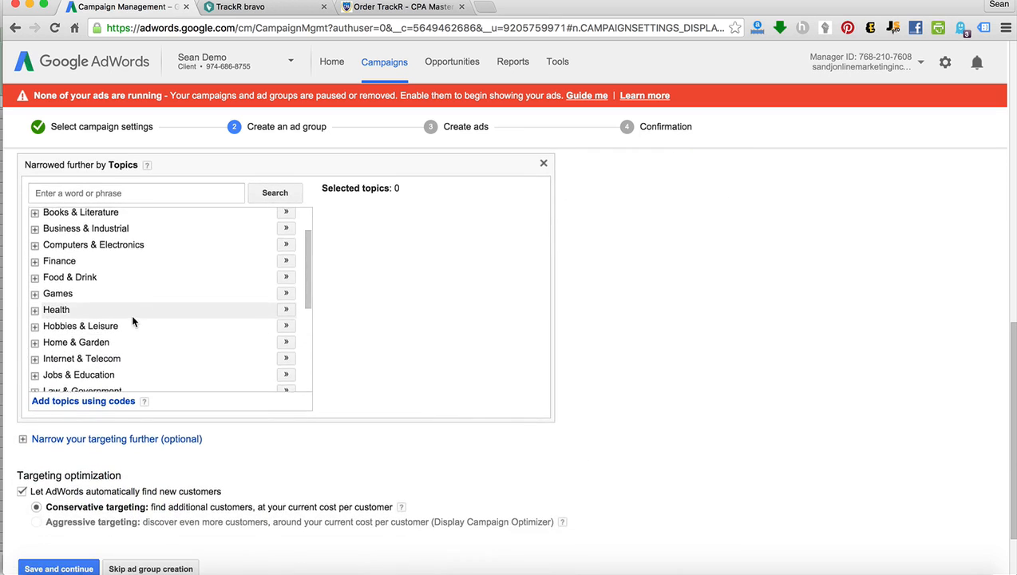
pyautogui.scroll(3, 138, 315)
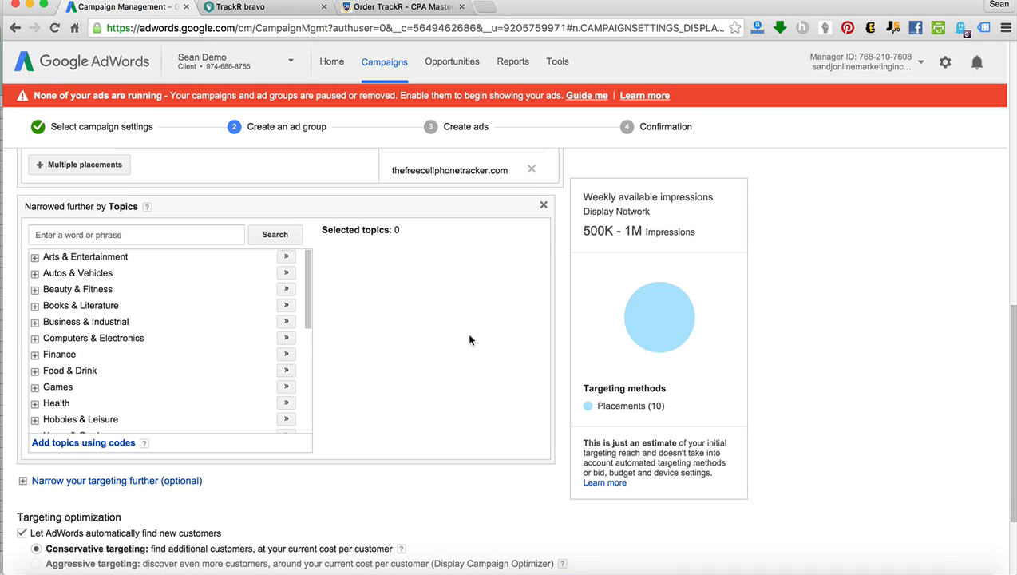
pyautogui.scroll(3, 557, 242)
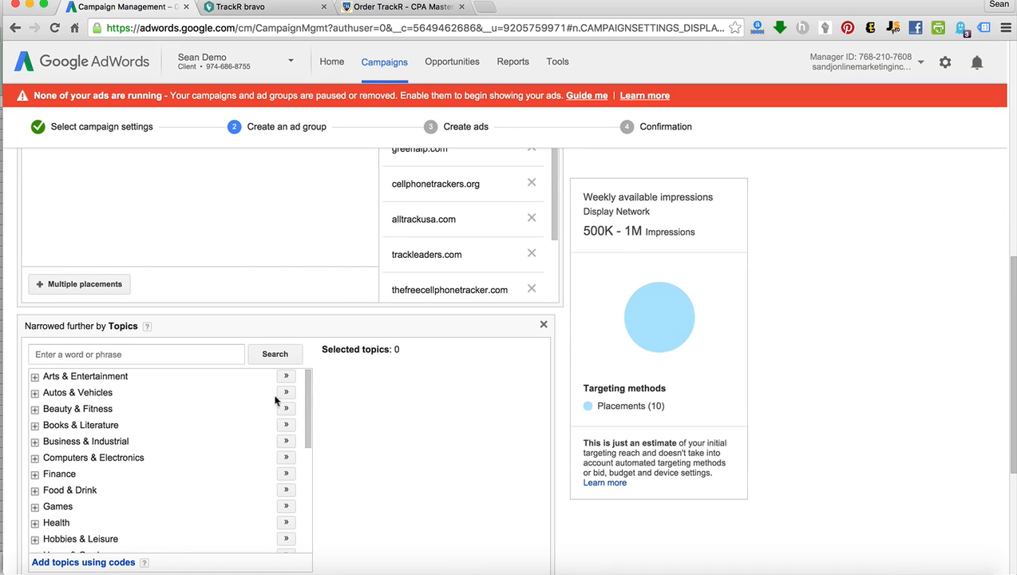
pyautogui.click(544, 327)
# Save the ad group with its placement targeting and continue to ad creation.
pyautogui.click(391, 322)
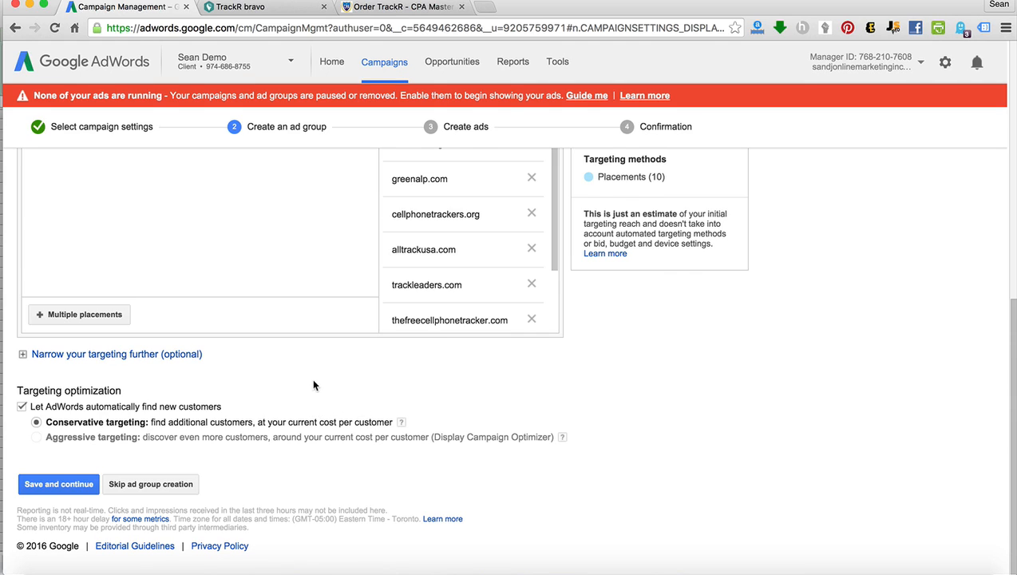
pyautogui.click(52, 485)
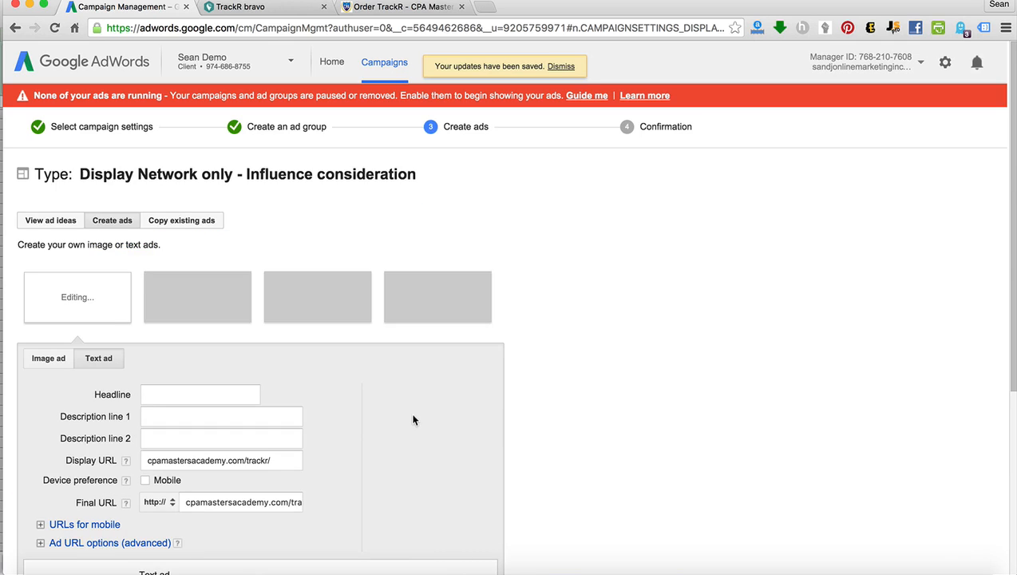
# Create an image ad by uploading trackr.gif from the Desktop, and name it "Trackr Ad 1".
pyautogui.click(57, 364)
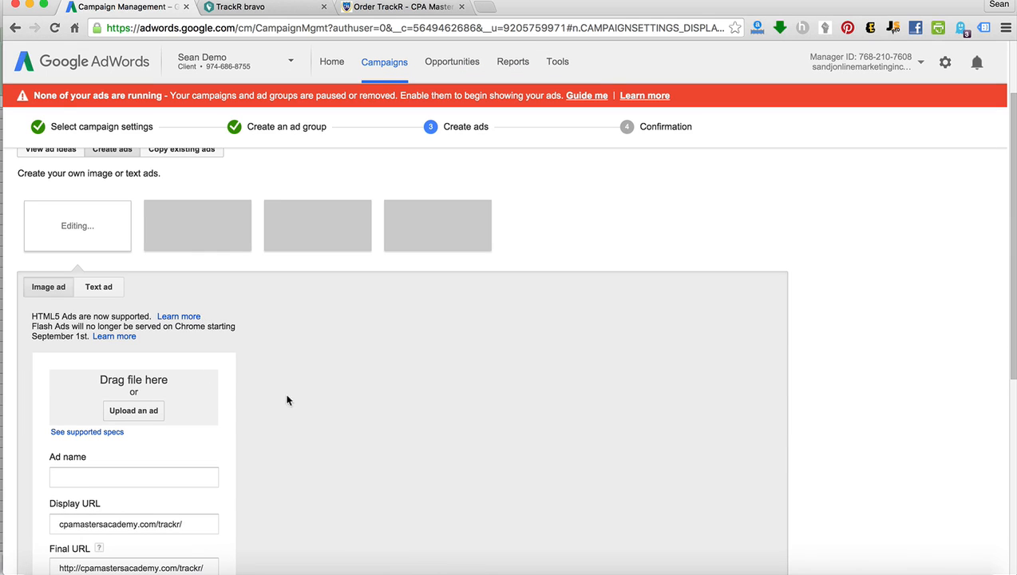
pyautogui.click(133, 411)
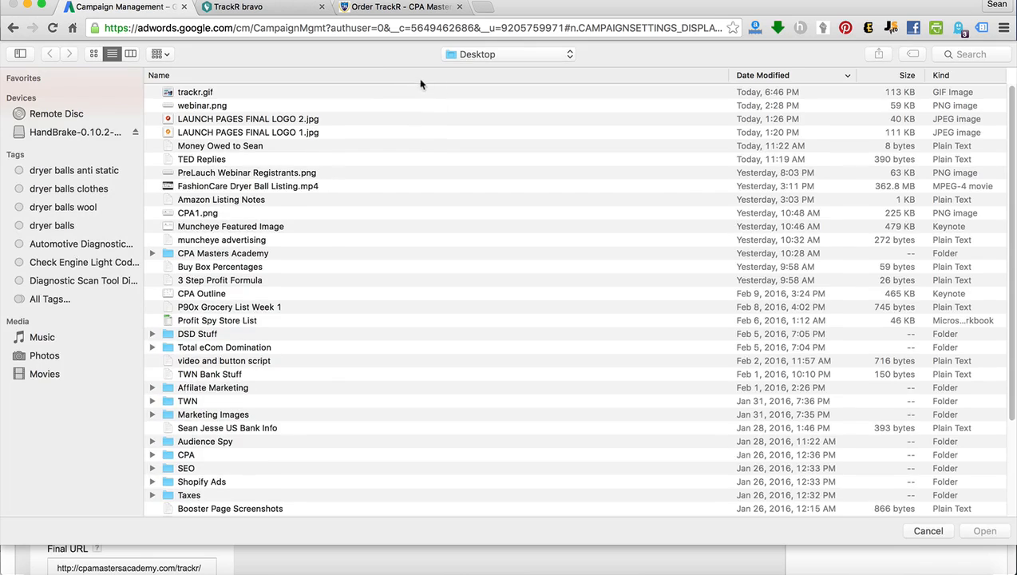
pyautogui.doubleClick(382, 93)
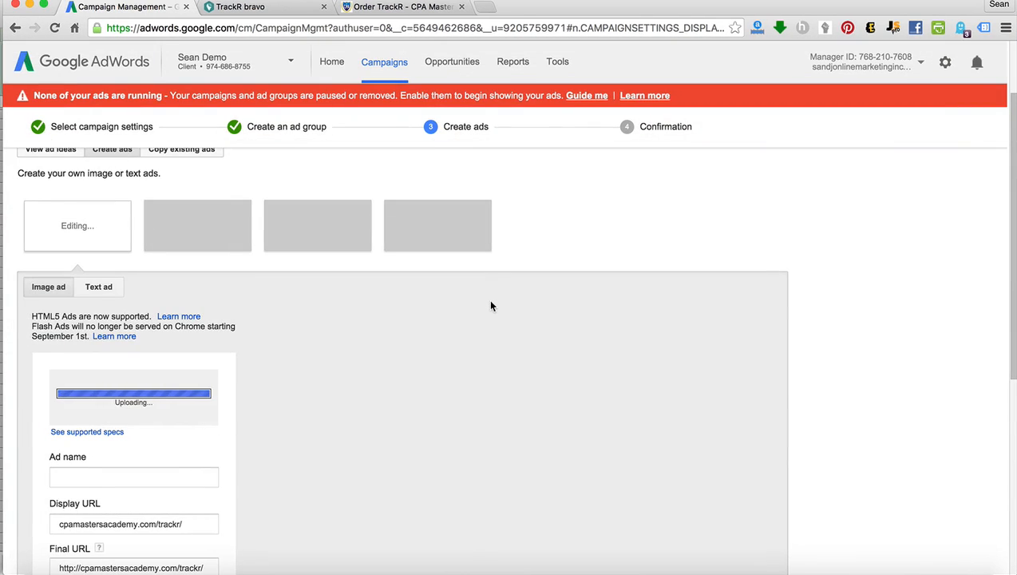
pyautogui.scroll(-3, 493, 308)
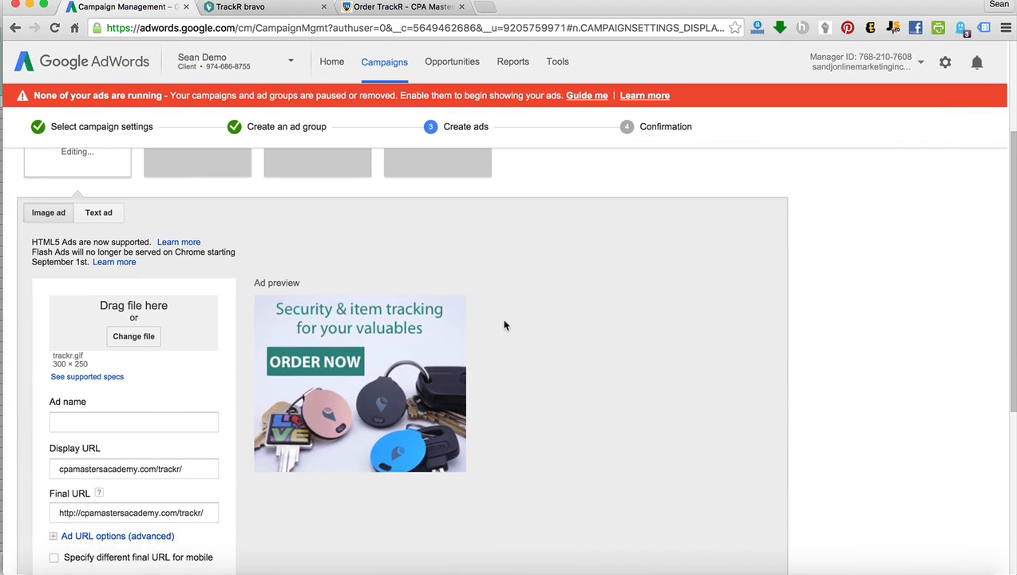
pyautogui.click(186, 391)
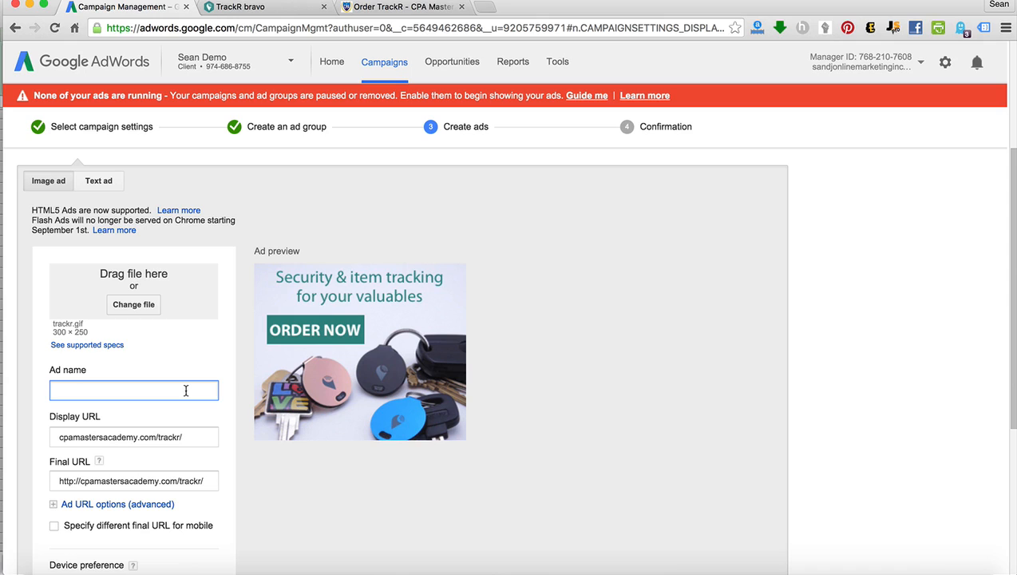
pyautogui.write('Trackr Ad 1')
# Replace the image ad's display URL with trackr.co.
pyautogui.click(63, 438)
pyautogui.moveTo(63, 438); pyautogui.dragTo(157, 438)
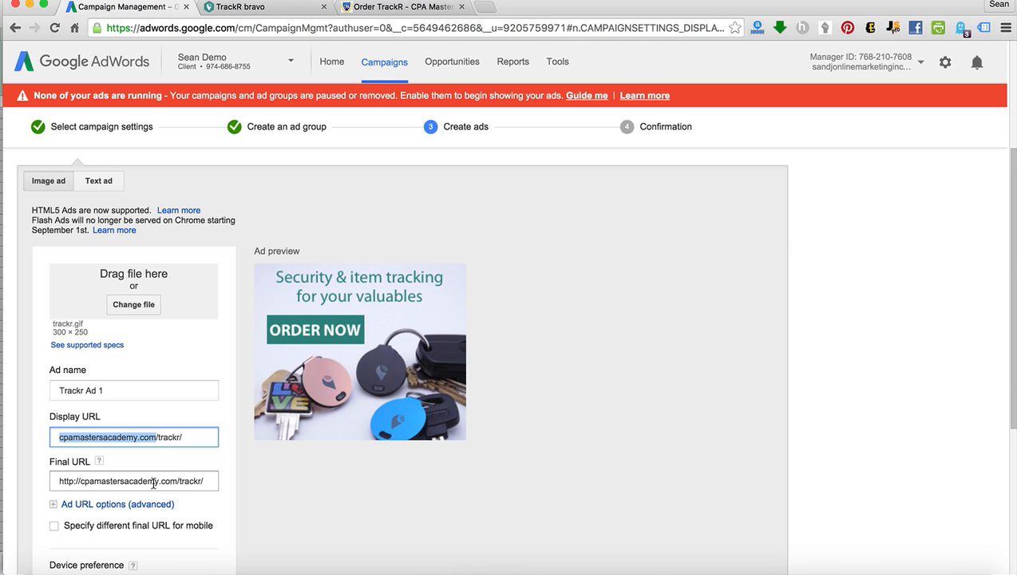
pyautogui.tripleClick(151, 438)
pyautogui.write('trackr.co')
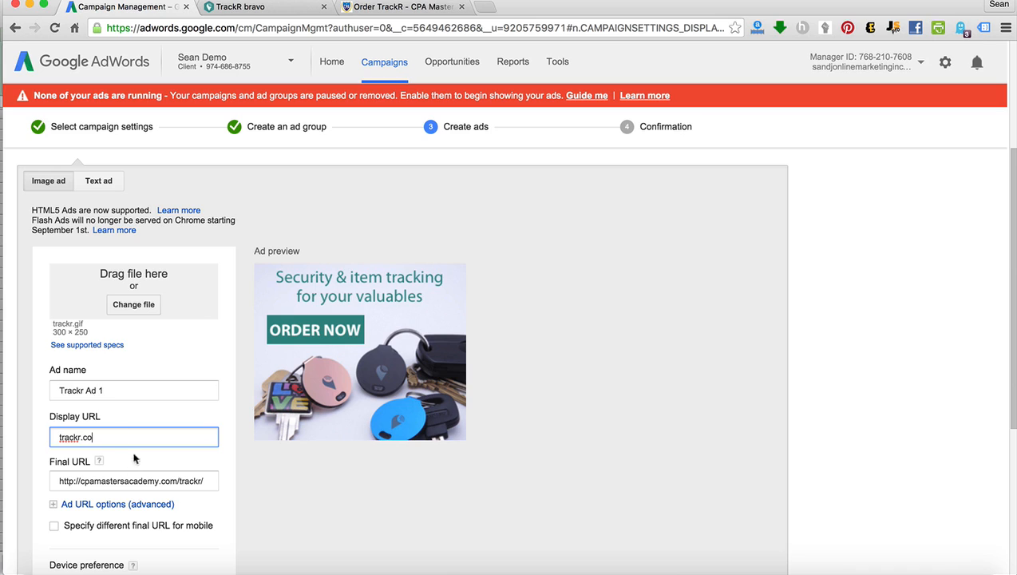
# Replace the ad's final URL with the copied clkmg.com tracking link and try to save the ads.
pyautogui.click(198, 482)
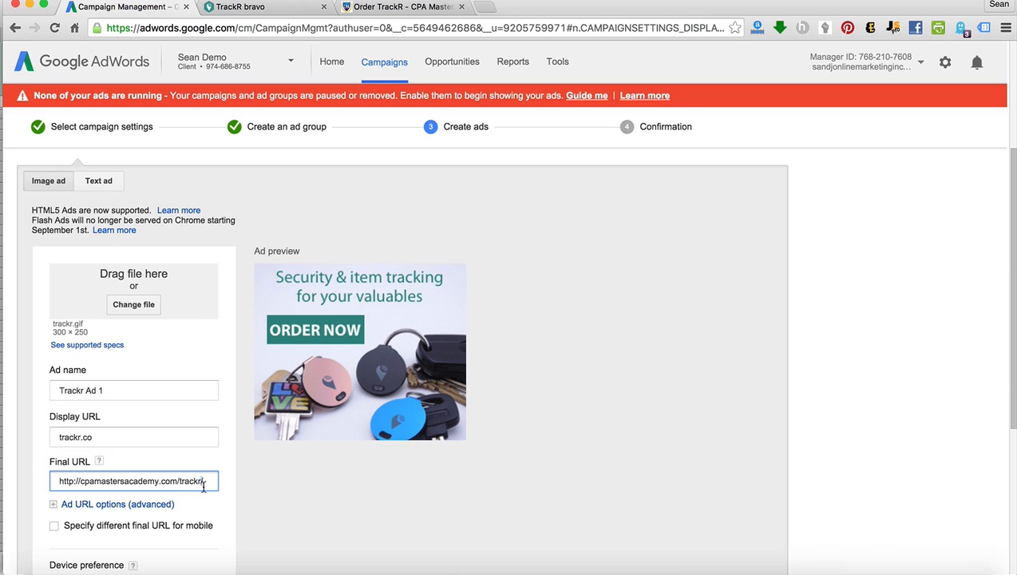
pyautogui.tripleClick(206, 478)
pyautogui.press('BackSpace')
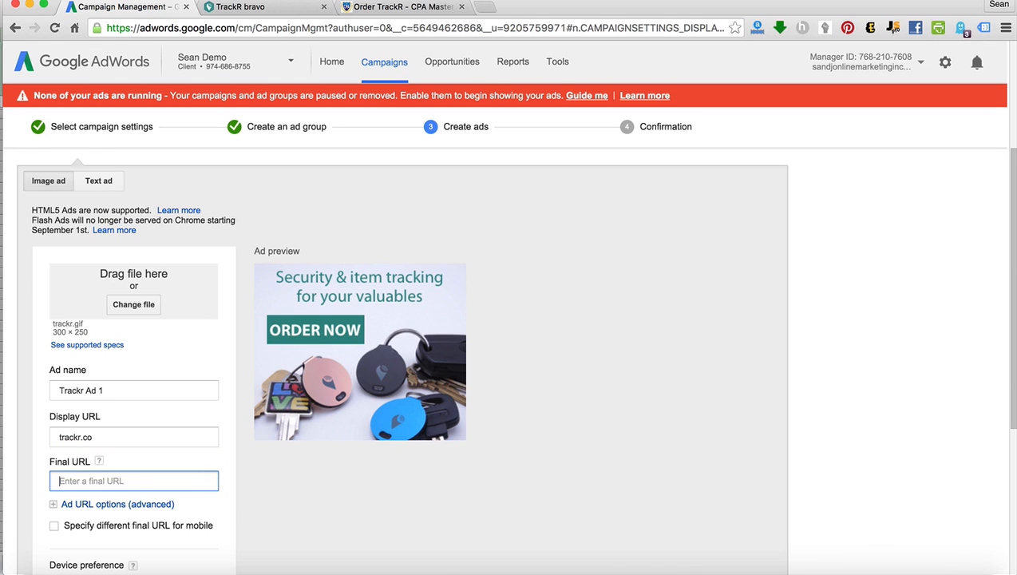
pyautogui.press('super+v')
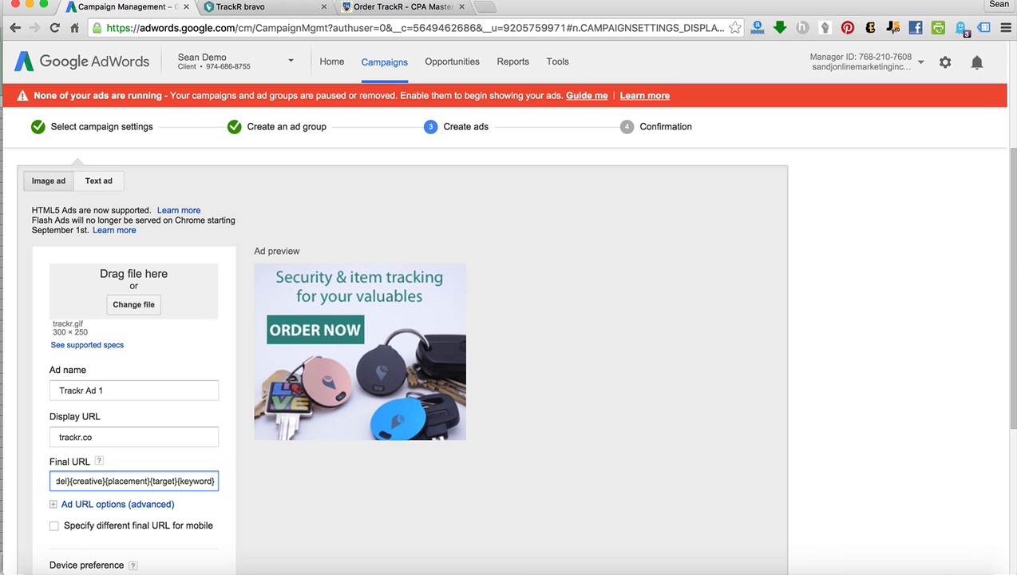
pyautogui.click(318, 519)
pyautogui.scroll(-3, 319, 519)
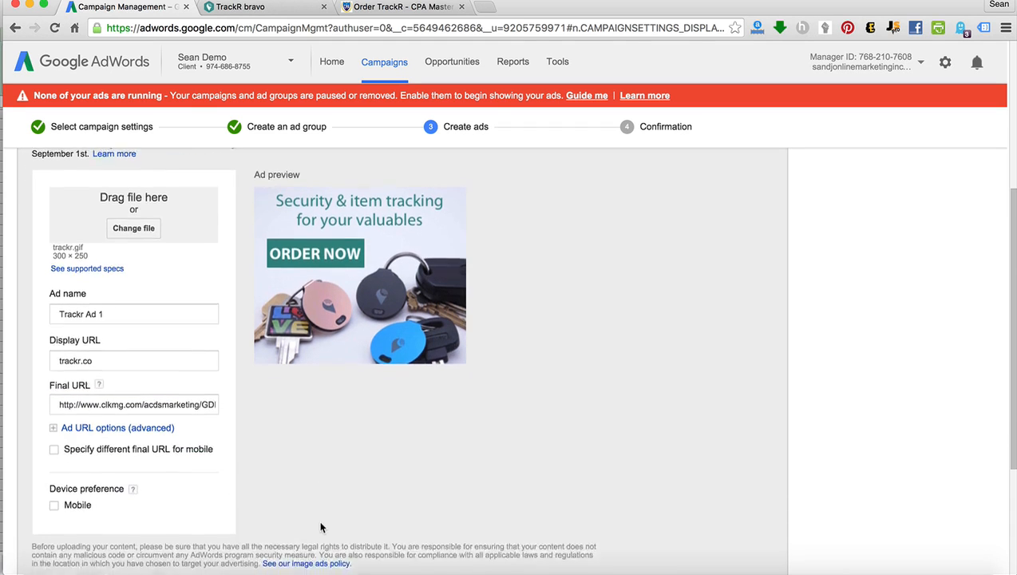
pyautogui.scroll(-3, 319, 521)
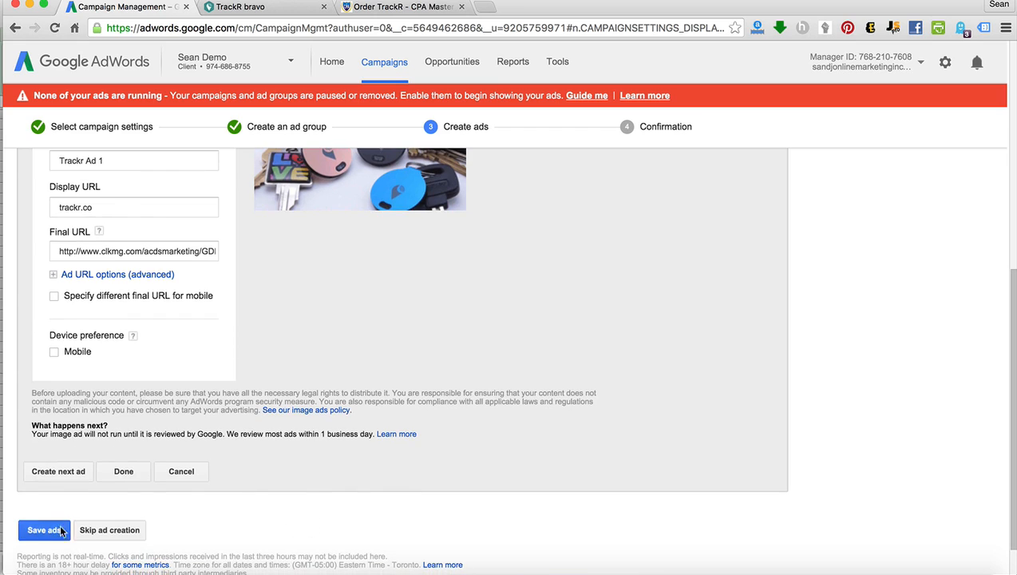
pyautogui.click(44, 529)
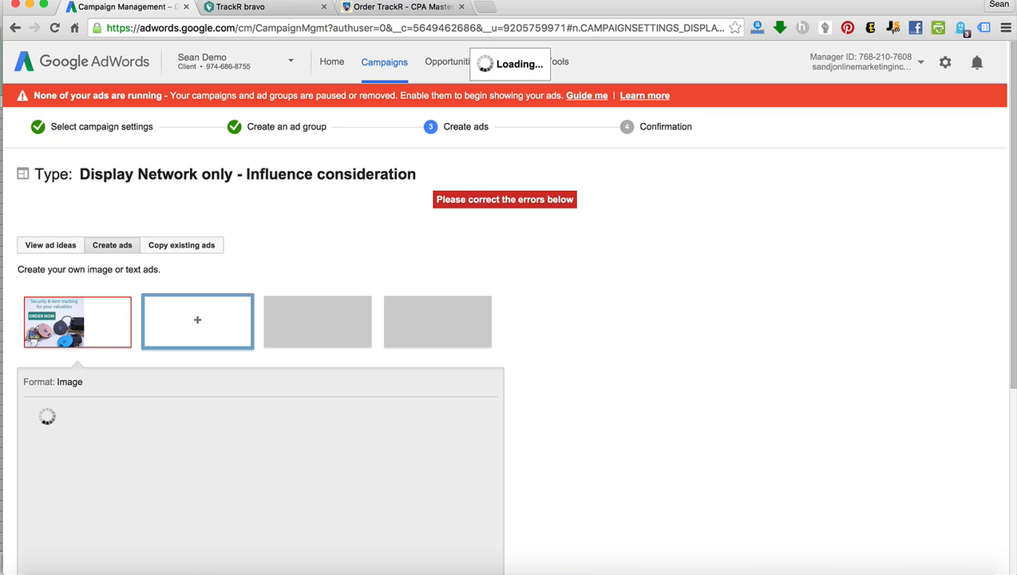
# Discard the current image ad by switching to the ad ideas view, and return to creating ads.
pyautogui.click(655, 413)
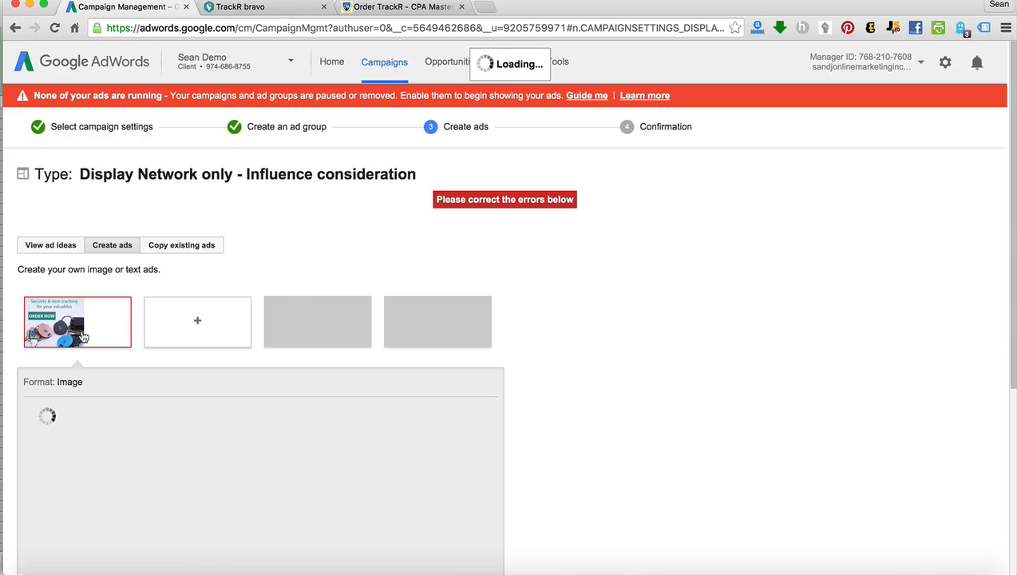
pyautogui.click(69, 250)
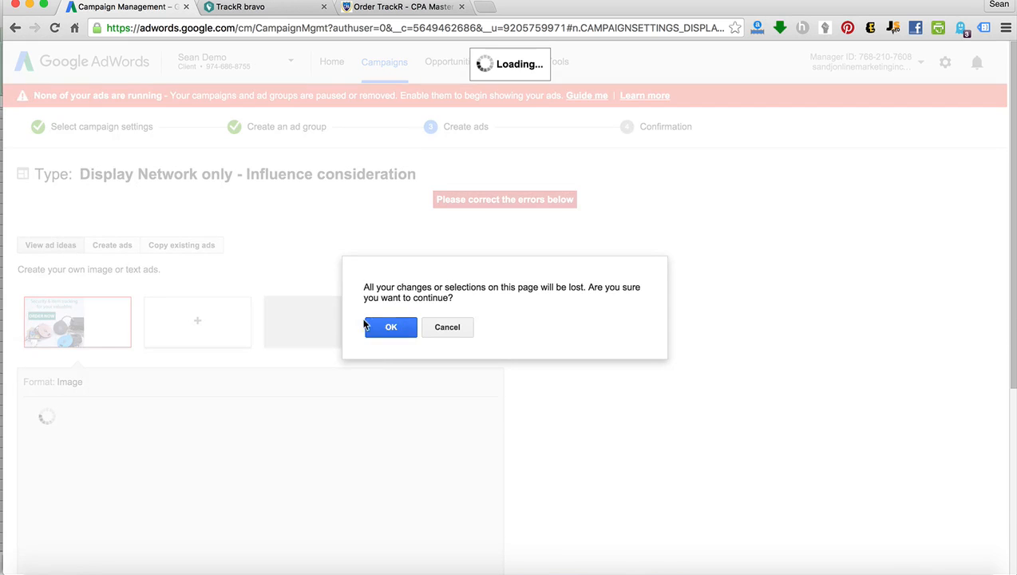
pyautogui.click(387, 325)
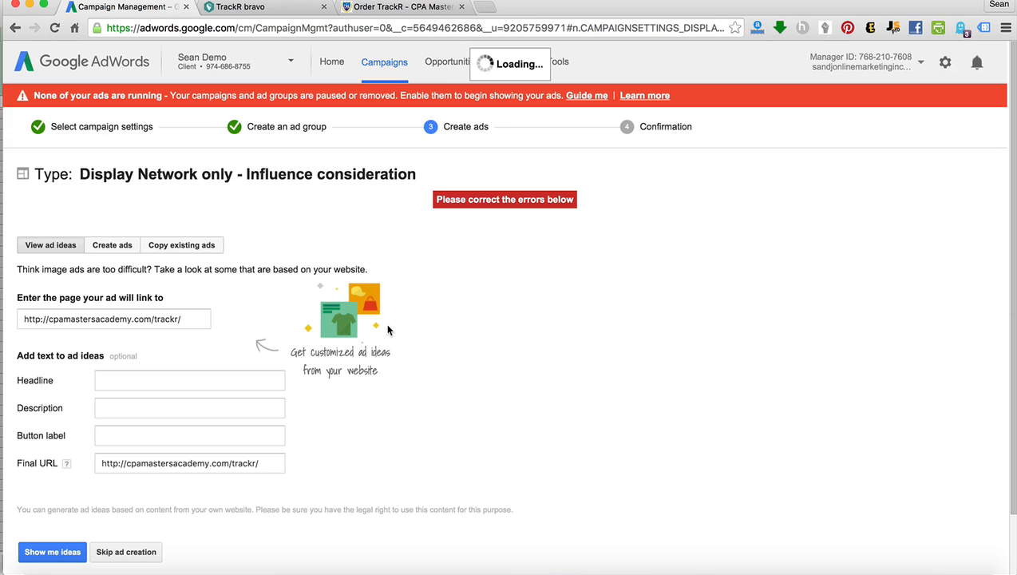
pyautogui.click(113, 249)
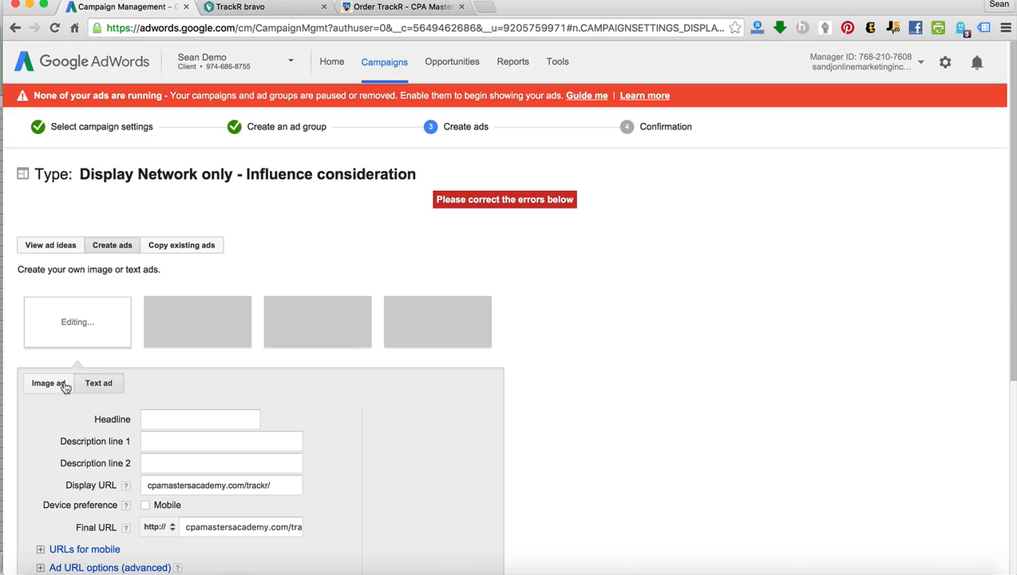
# Start a new image ad and upload trackr.gif from the Desktop, keeping the prefilled display and final URLs.
pyautogui.click(60, 385)
pyautogui.click(150, 507)
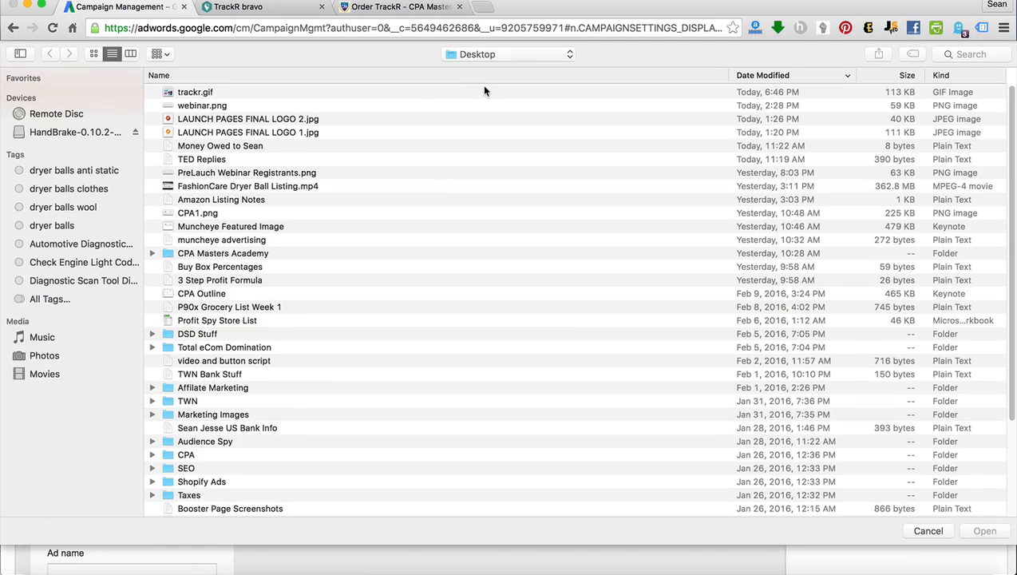
pyautogui.doubleClick(394, 96)
pyautogui.scroll(-3, 331, 412)
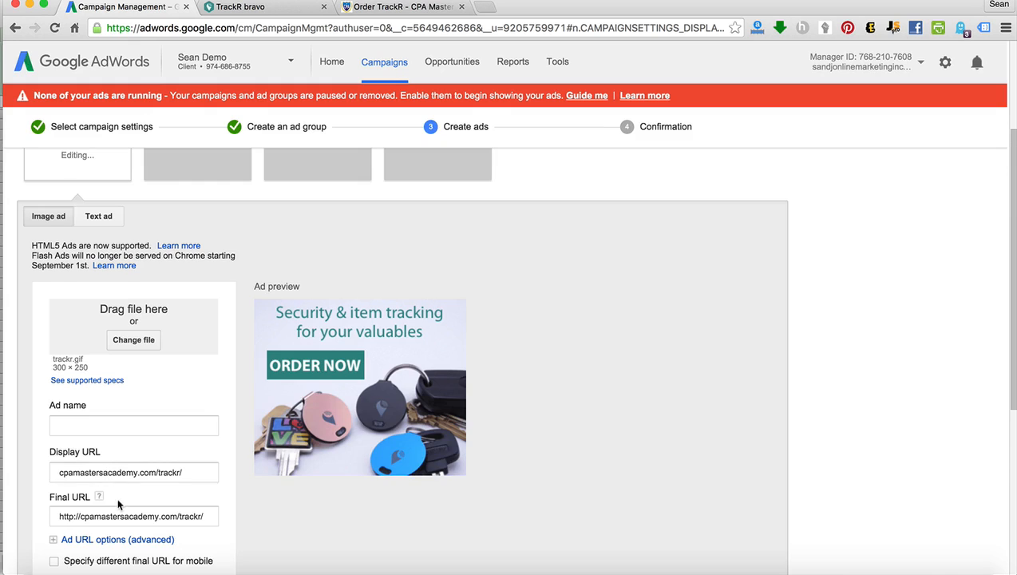
pyautogui.scroll(-1, 56, 497)
pyautogui.scroll(-1, 315, 488)
pyautogui.scroll(-5, 314, 488)
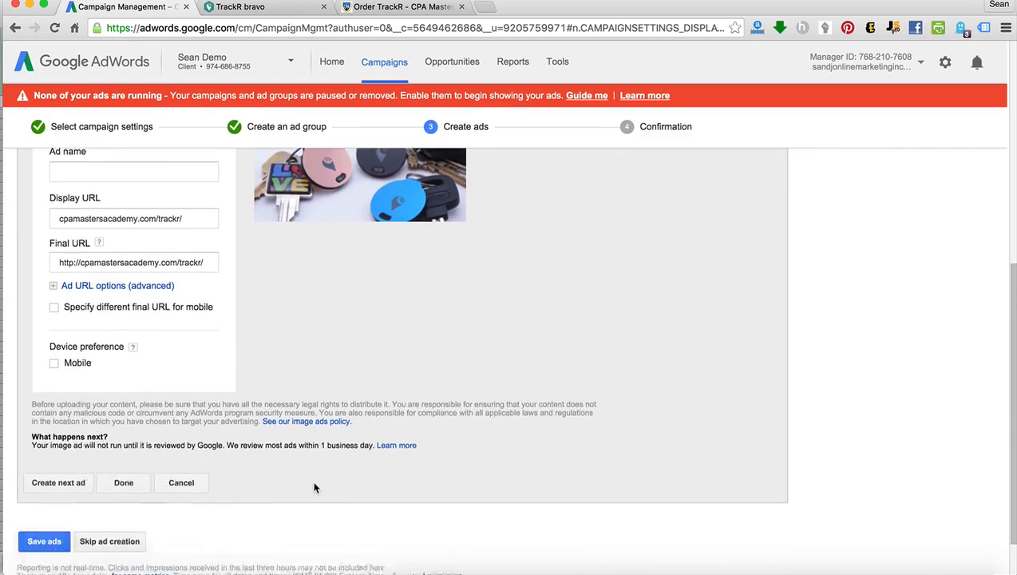
# Name the new image ad "Trackr Ad 1" and save the ads to complete the campaign.
pyautogui.click(45, 484)
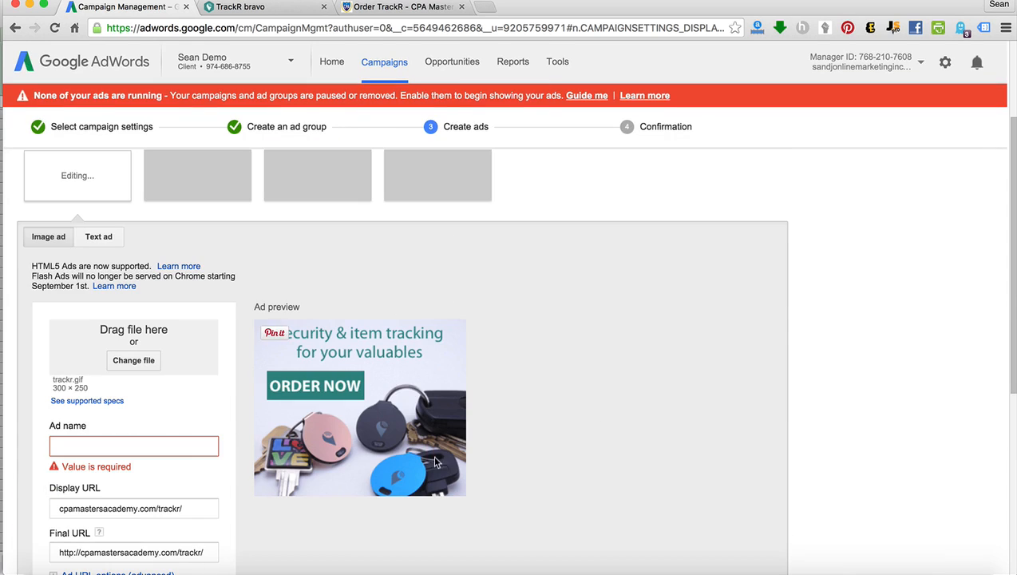
pyautogui.click(172, 444)
pyautogui.write('T')
pyautogui.write('kr Ad 1')
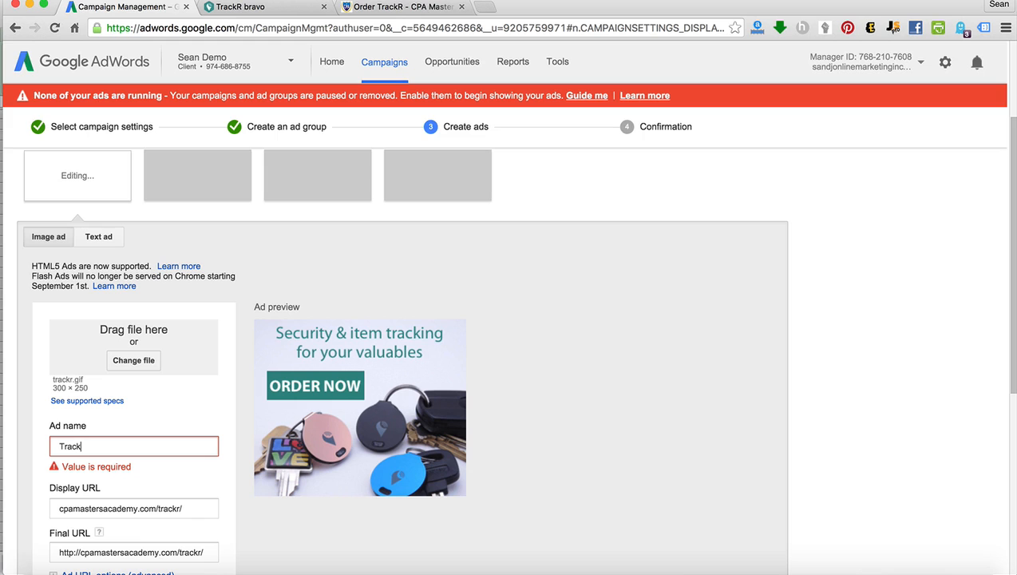
pyautogui.scroll(-5, 205, 448)
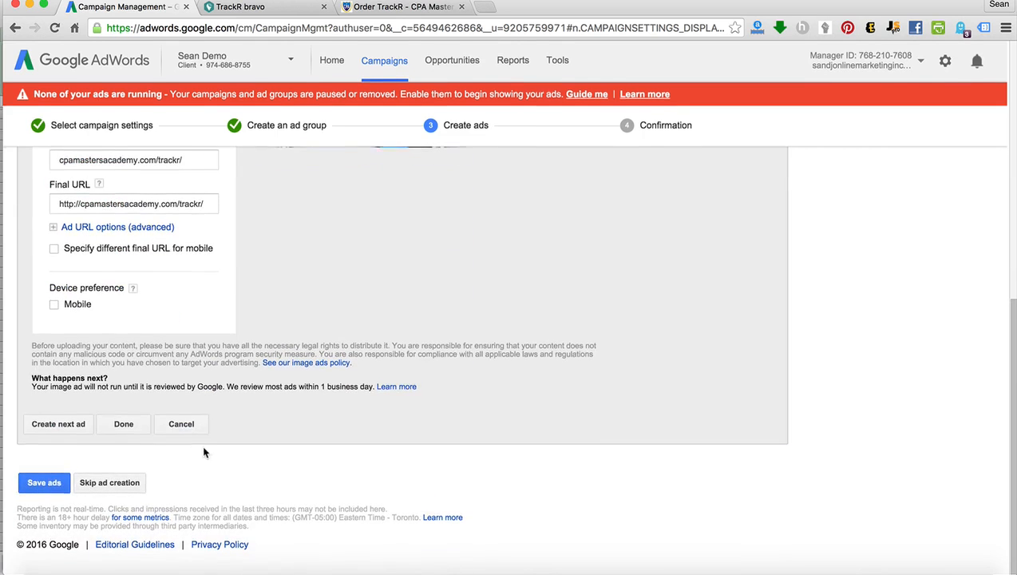
pyautogui.click(43, 483)
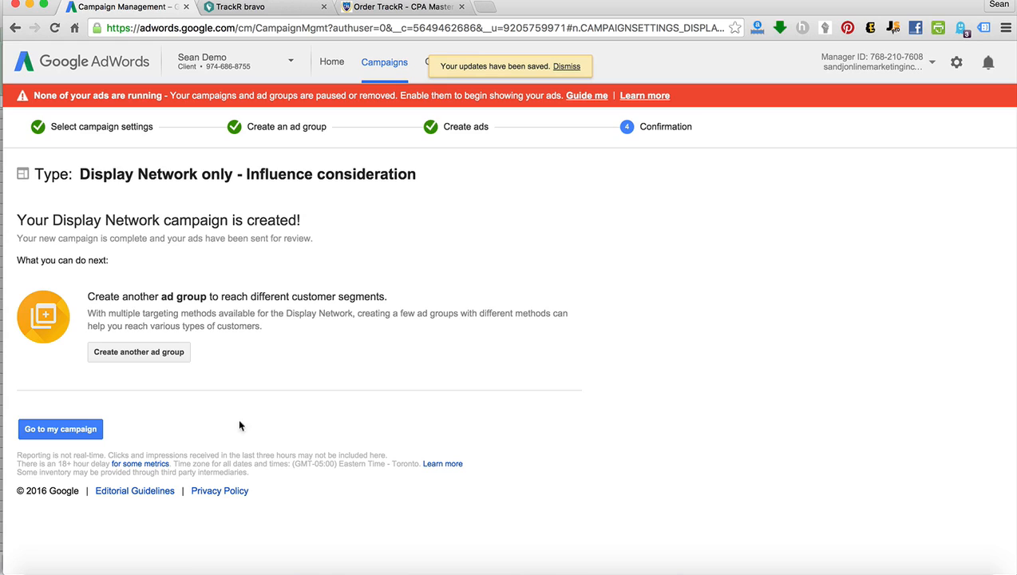
# Open the new campaign, review the Order TrackR landing page and the TrackR bravo offer page, and return to the campaign.
pyautogui.click(84, 432)
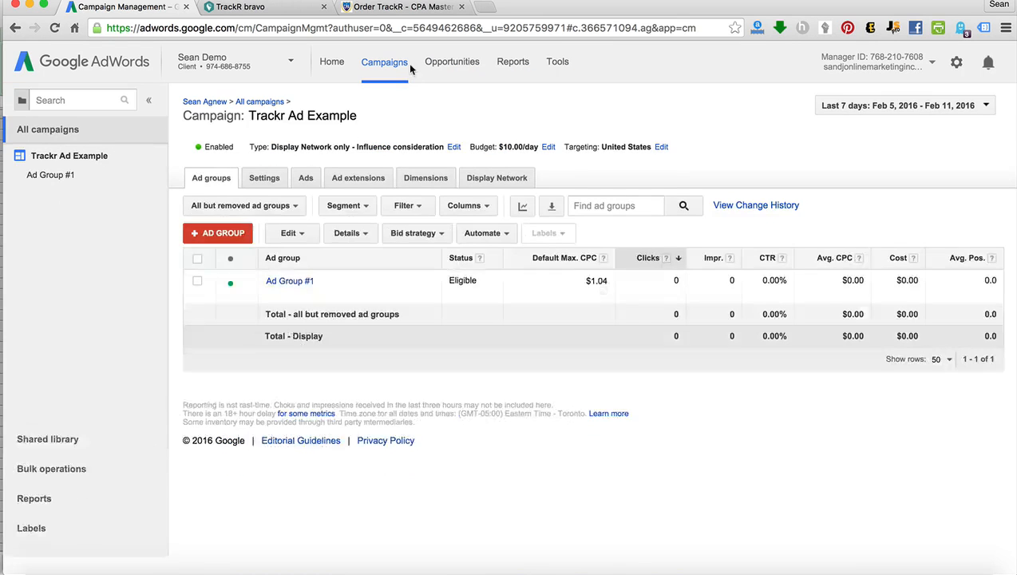
pyautogui.click(403, 8)
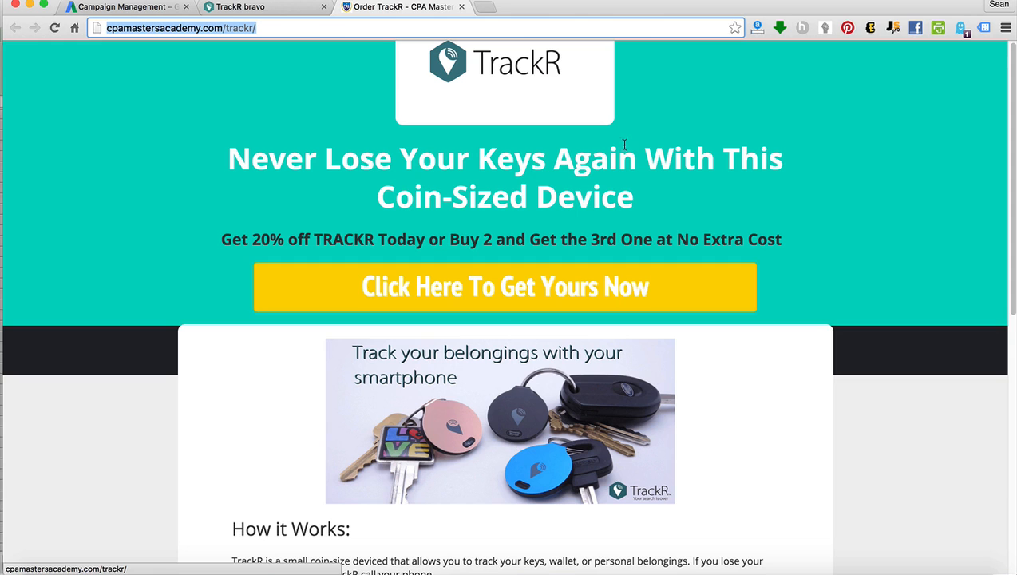
pyautogui.click(263, 8)
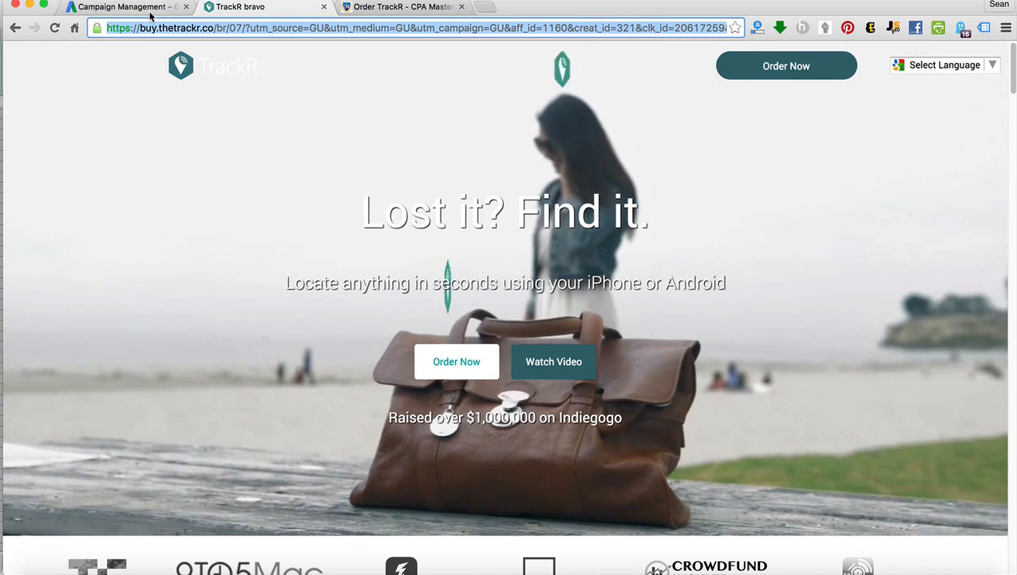
pyautogui.click(136, 8)
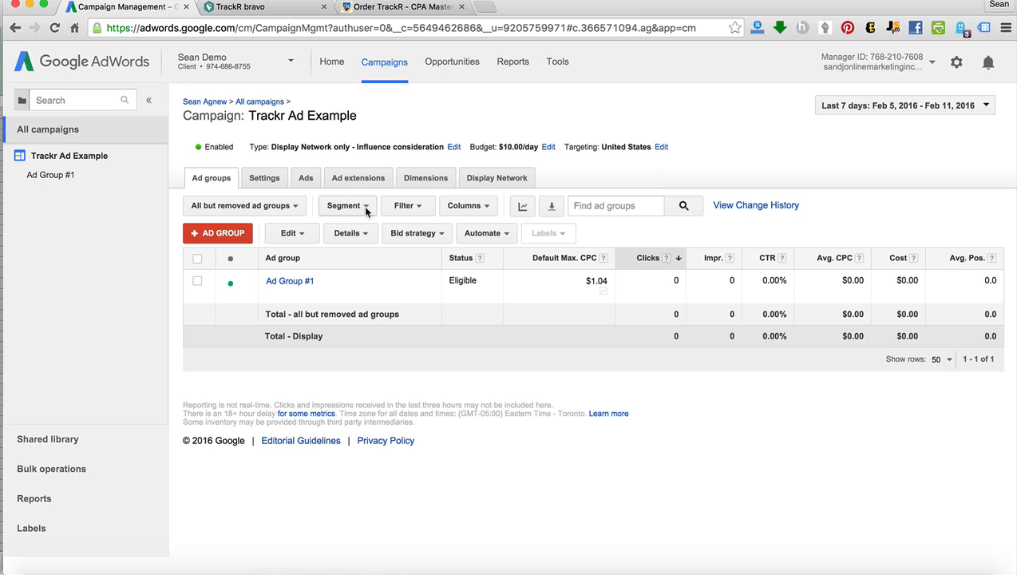
# Review the campaign's ads and open the mobile bid adjustment view from the advanced device settings.
pyautogui.click(303, 183)
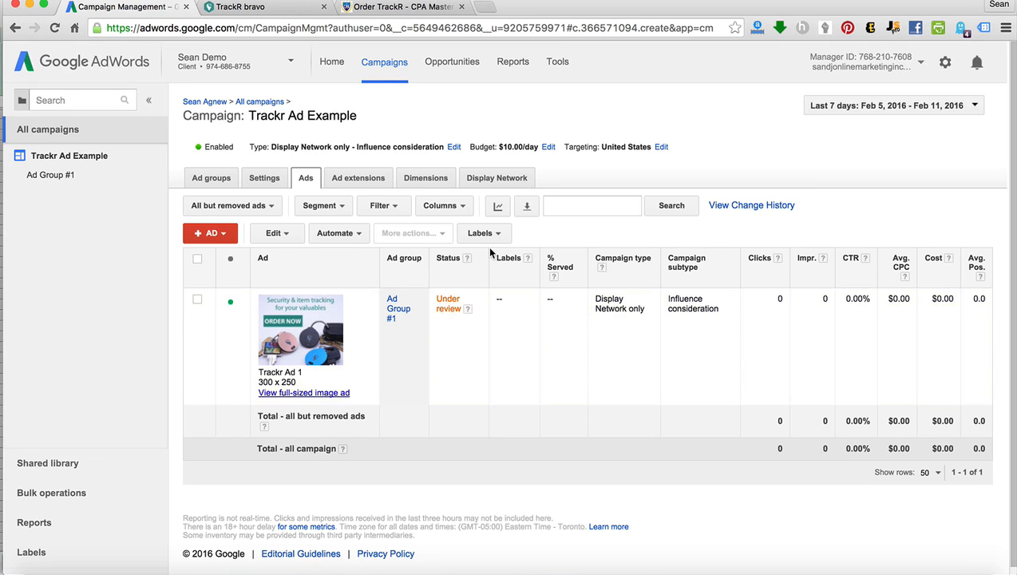
pyautogui.click(268, 182)
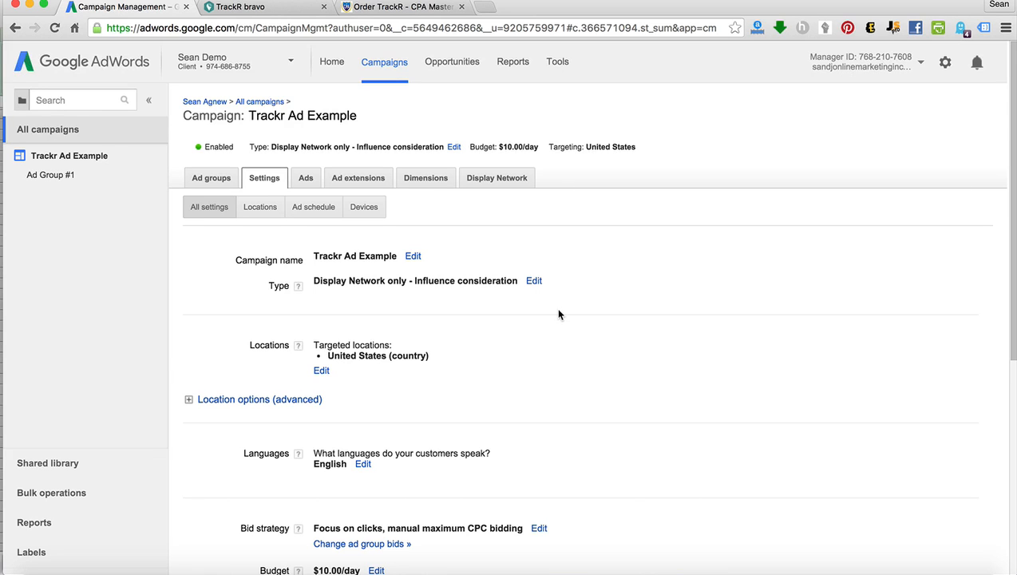
pyautogui.scroll(-5, 558, 316)
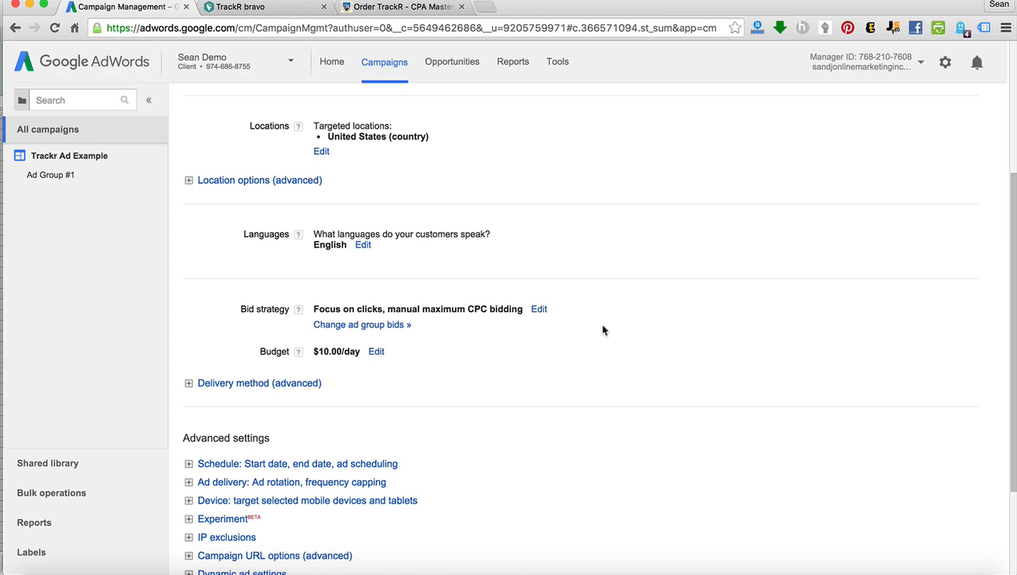
pyautogui.scroll(-1, 543, 435)
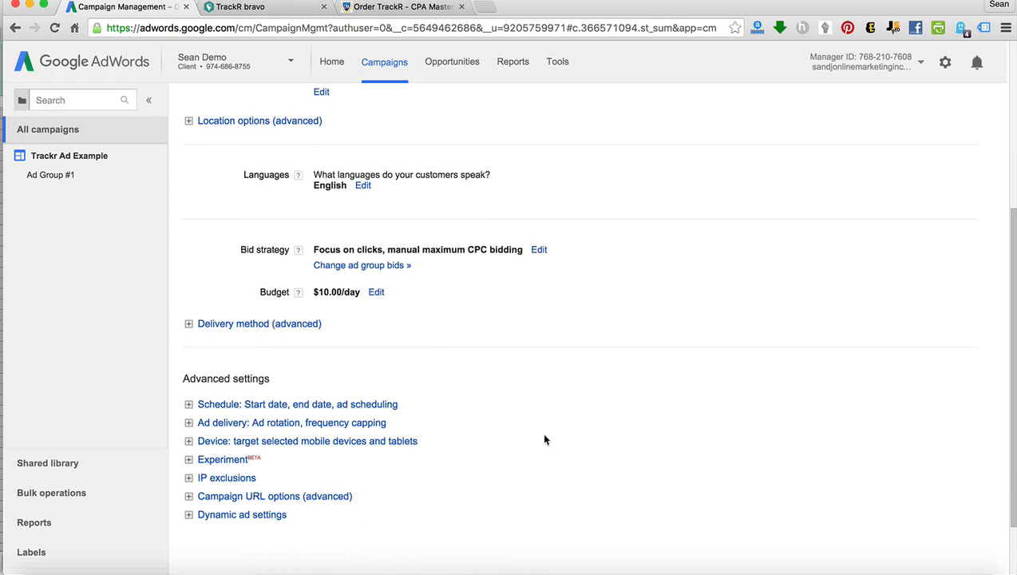
pyautogui.scroll(1, 445, 425)
pyautogui.click(248, 460)
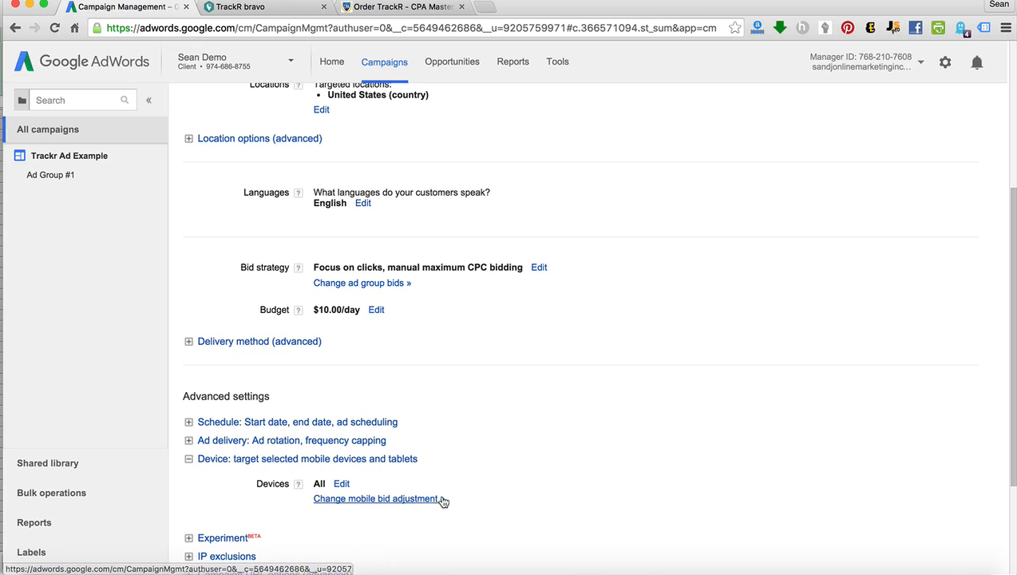
pyautogui.click(391, 499)
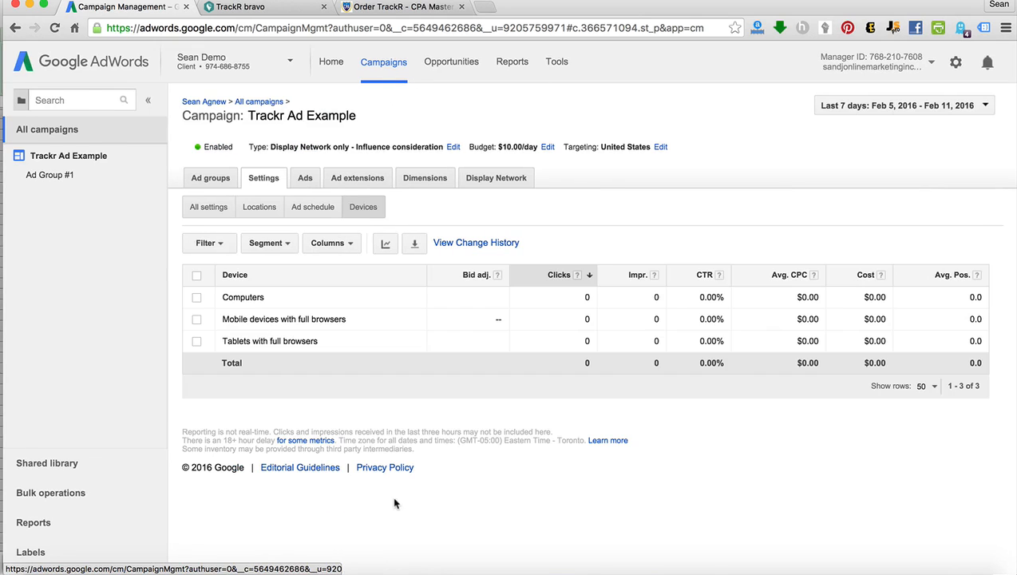
# Set the bid adjustment for mobile devices with full browsers to decrease by 100% and save it.
pyautogui.click(497, 320)
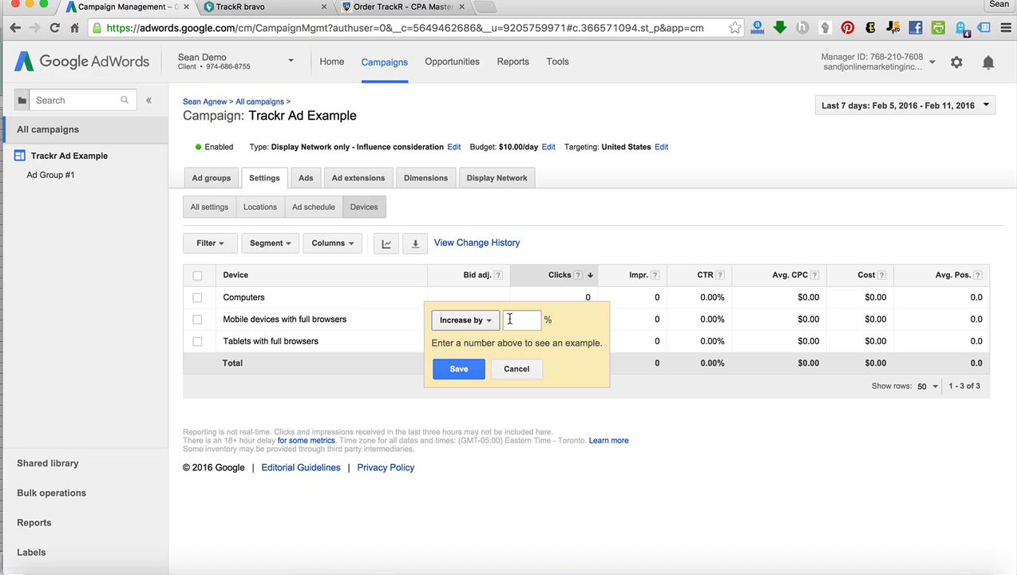
pyautogui.click(465, 319)
pyautogui.click(464, 361)
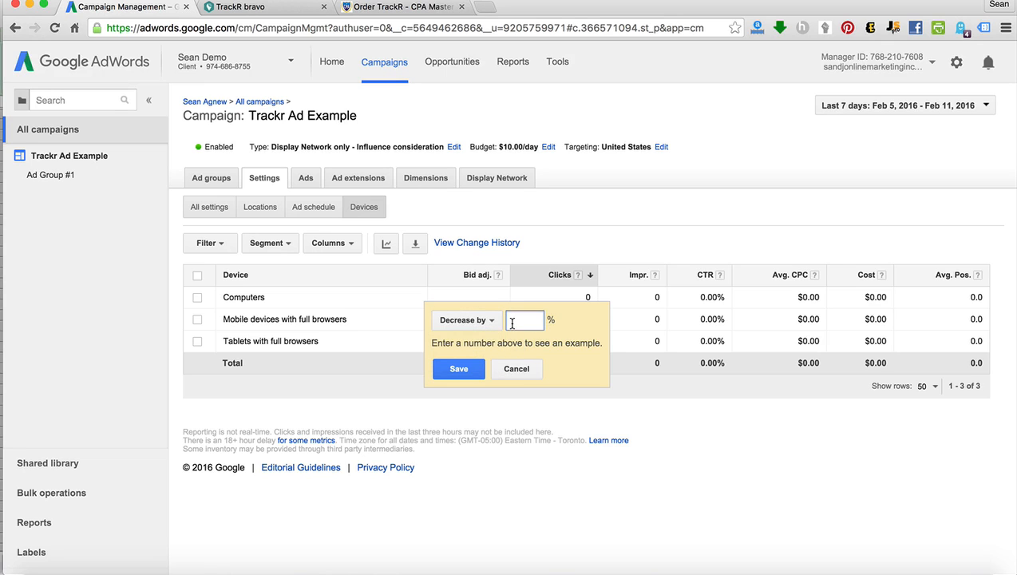
pyautogui.write('100')
pyautogui.click(476, 371)
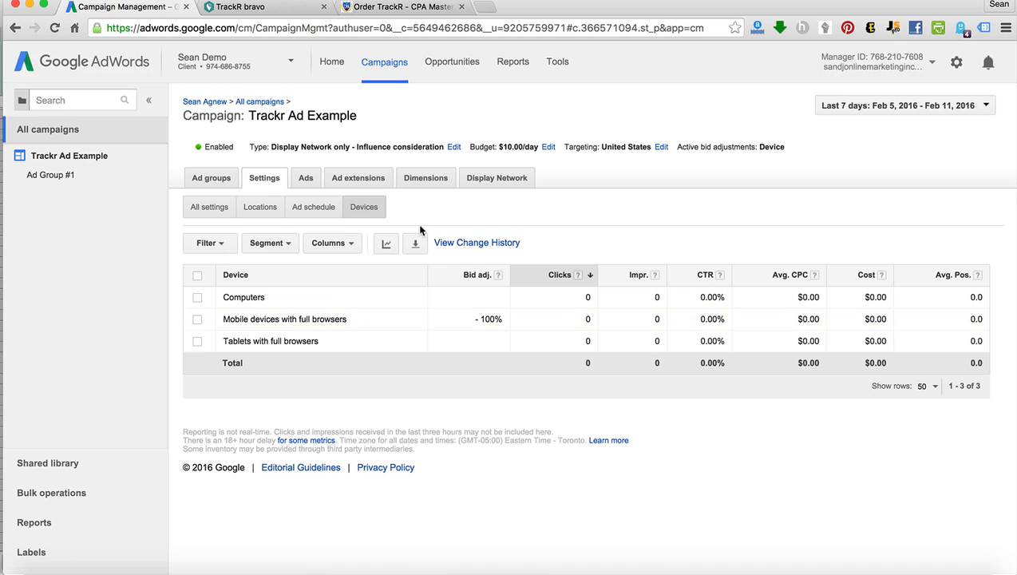
# Open the campaign's Display Network targeting and exclusions editor, and exit the step-by-step guide.
pyautogui.click(497, 181)
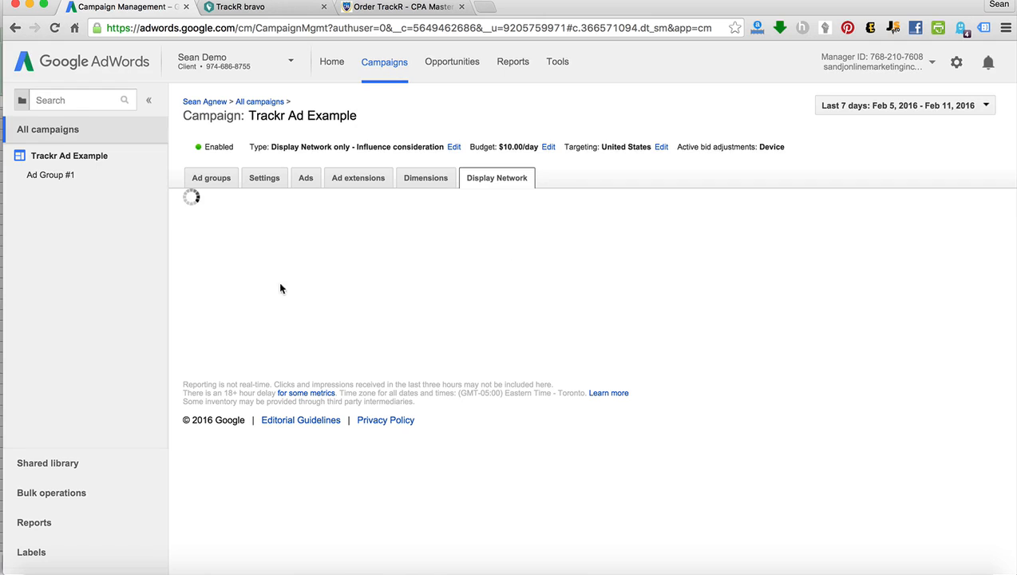
pyautogui.click(224, 206)
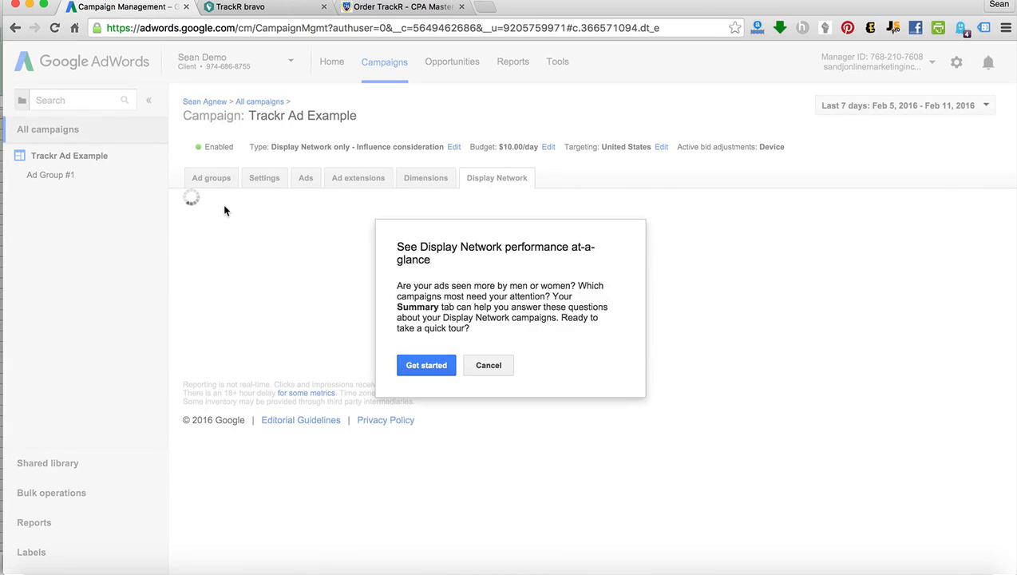
pyautogui.click(427, 366)
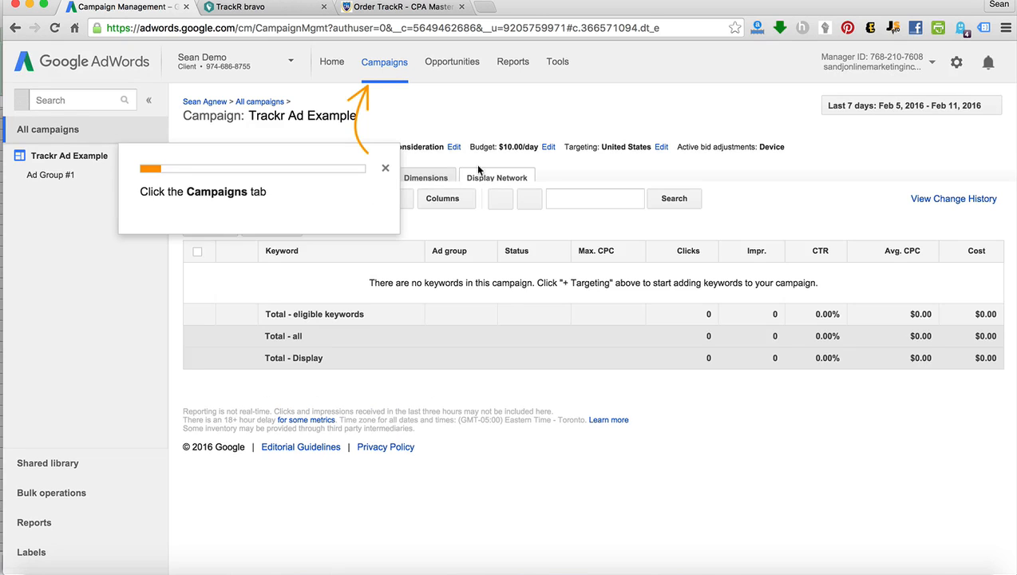
pyautogui.click(382, 168)
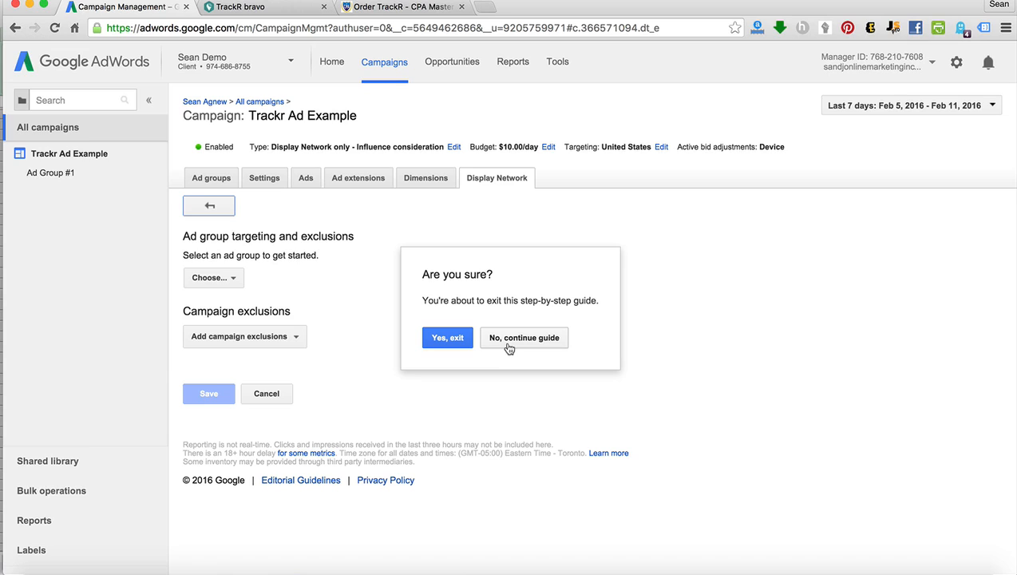
pyautogui.click(460, 342)
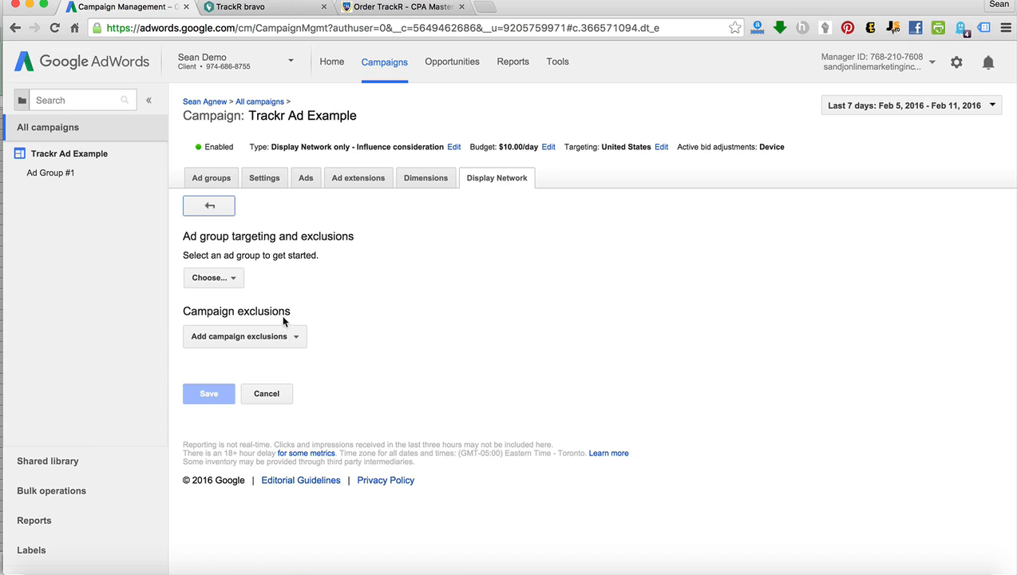
# Add adsenseformobileapps.com as a campaign placement exclusion and save it.
pyautogui.click(233, 336)
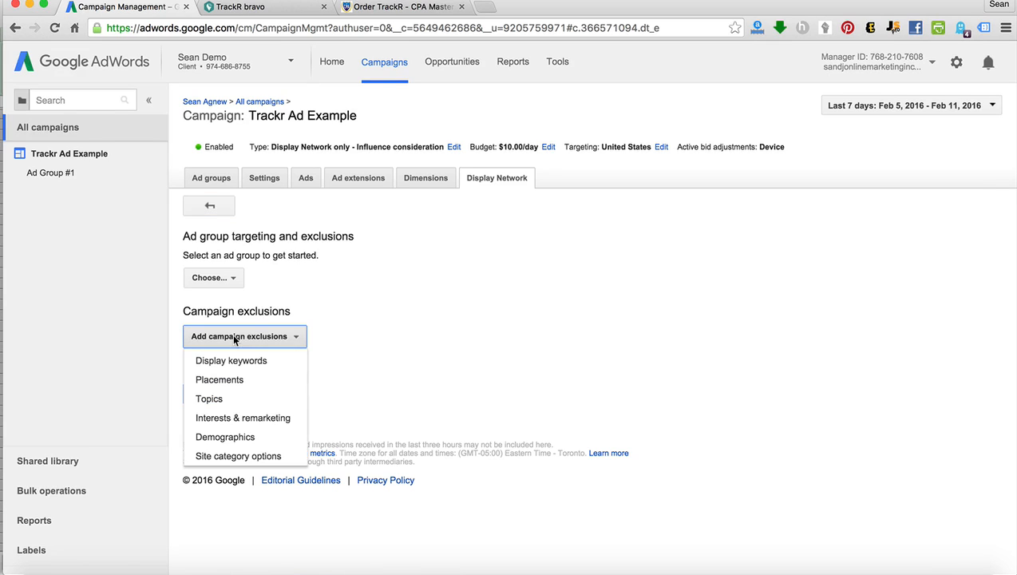
pyautogui.click(237, 380)
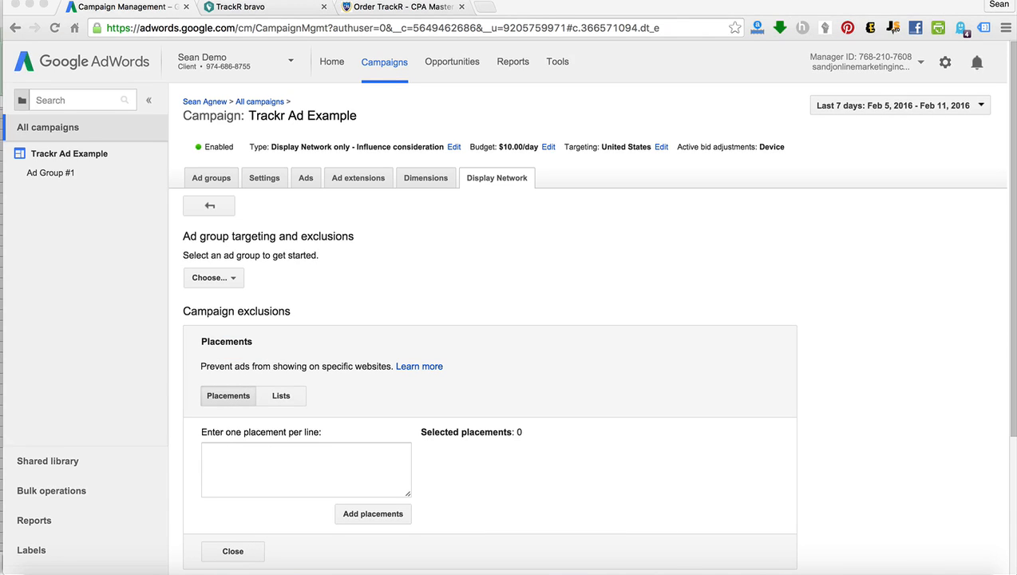
pyautogui.click(329, 459)
pyautogui.write('adsenseformobileapps.com')
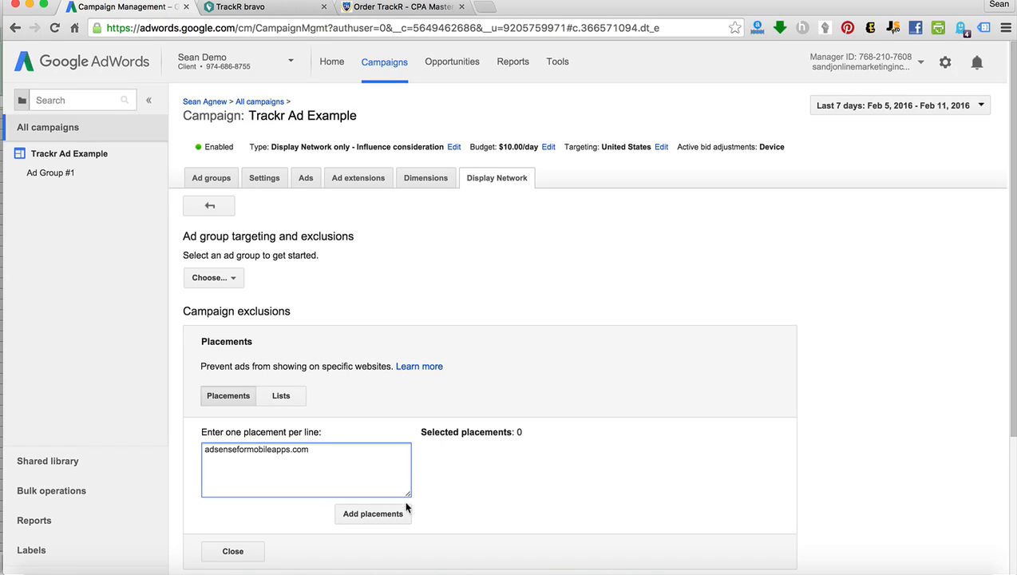
pyautogui.click(383, 513)
pyautogui.scroll(-1, 495, 476)
pyautogui.scroll(-3, 497, 476)
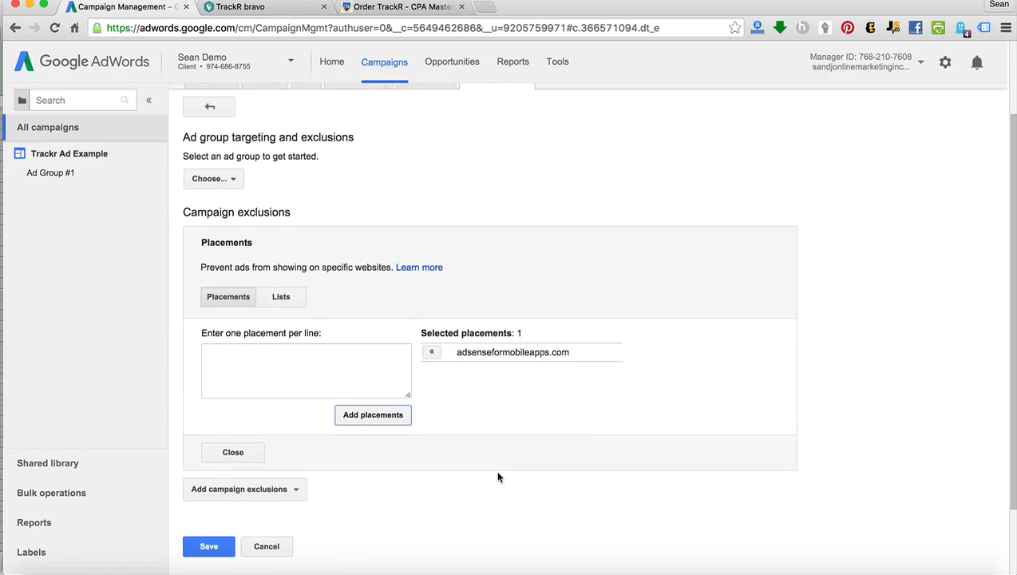
pyautogui.click(204, 542)
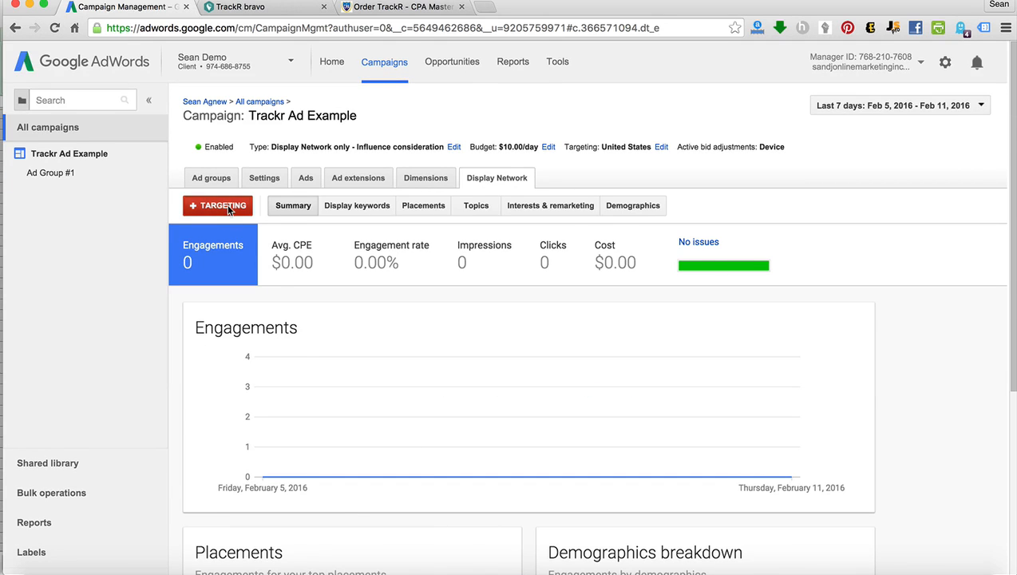
# Add the Games topic as a campaign exclusion in the Display Network targeting and save it.
pyautogui.click(227, 205)
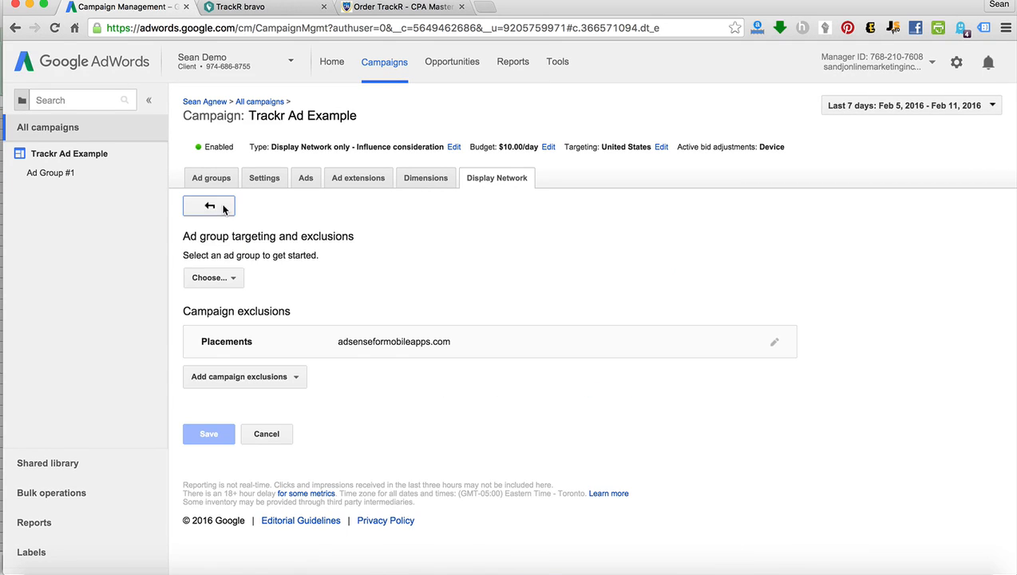
pyautogui.click(244, 377)
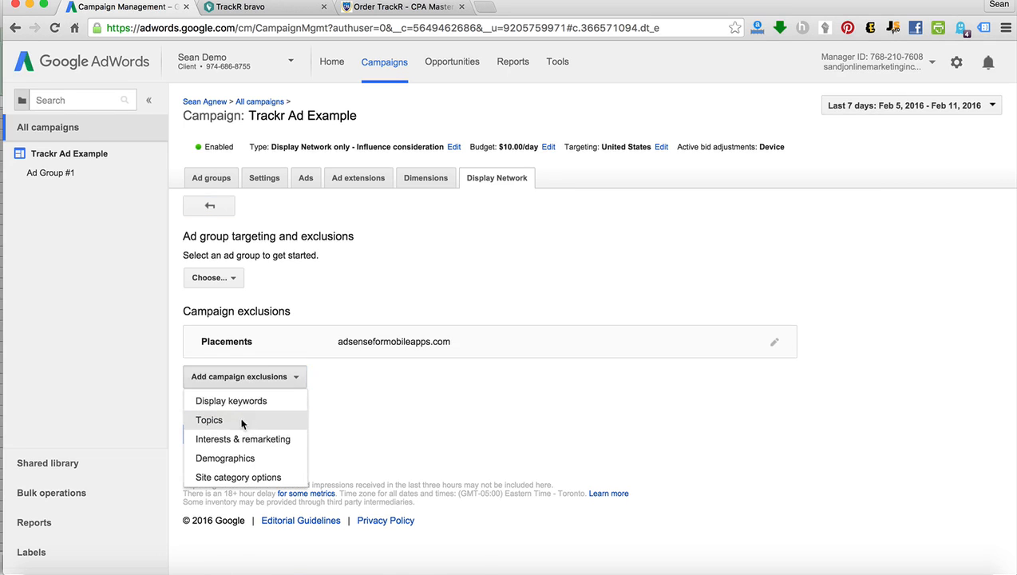
pyautogui.click(211, 420)
pyautogui.scroll(-2, 287, 399)
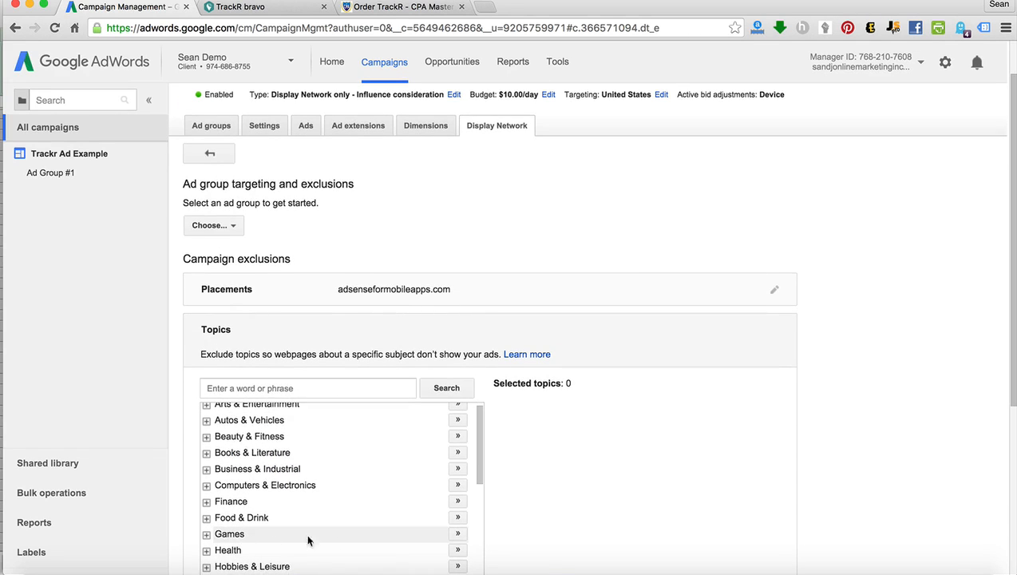
pyautogui.click(458, 534)
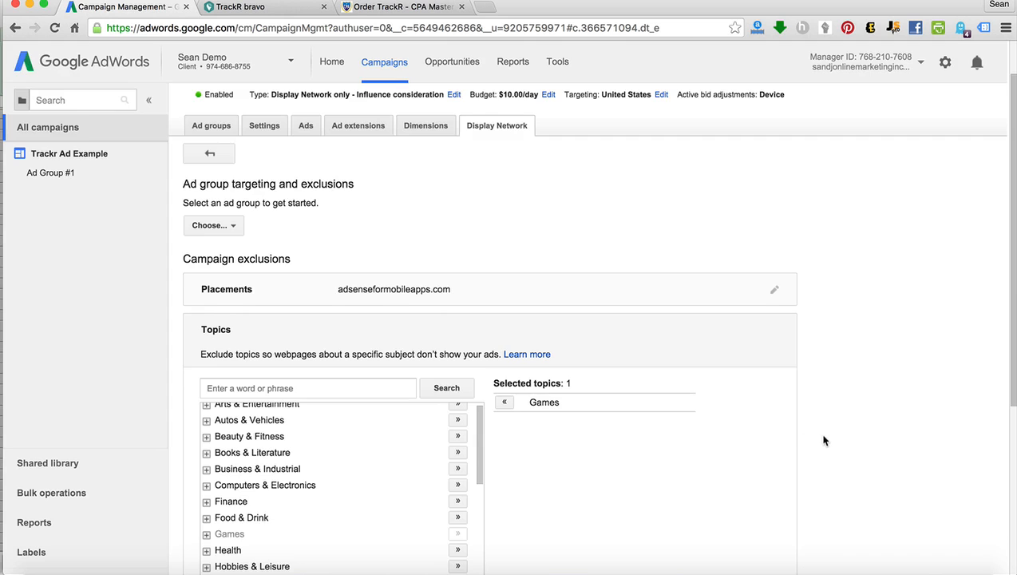
pyautogui.scroll(-3, 705, 447)
pyautogui.scroll(-2, 317, 528)
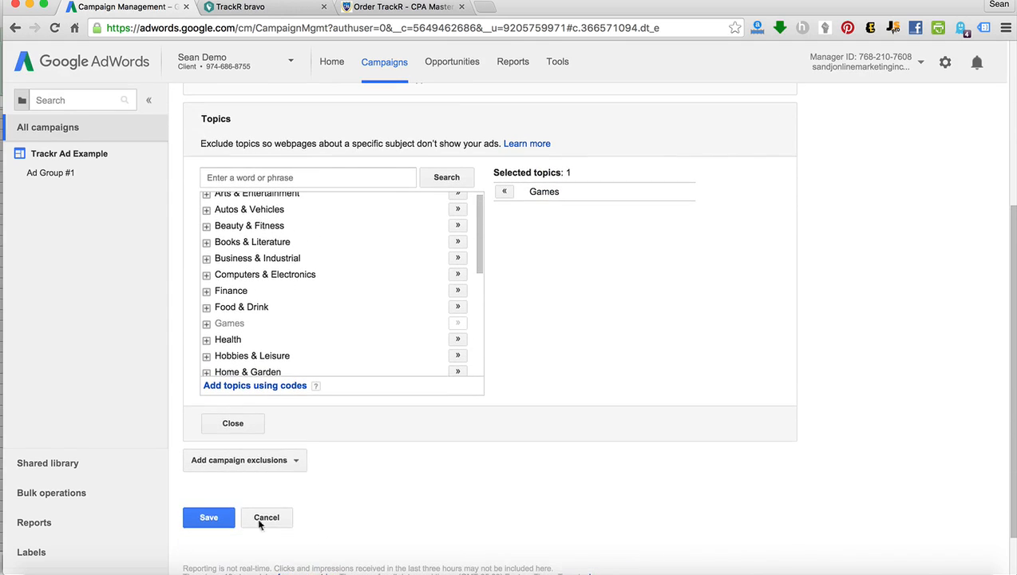
pyautogui.click(200, 516)
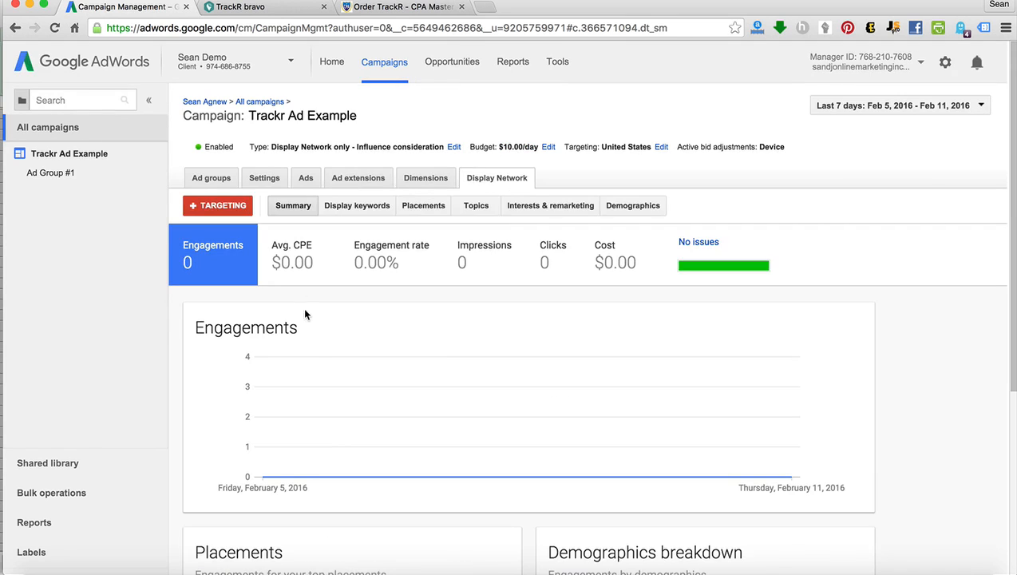
# Add site category options to the campaign exclusions and set the In-game placement type to Excluded.
pyautogui.click(217, 206)
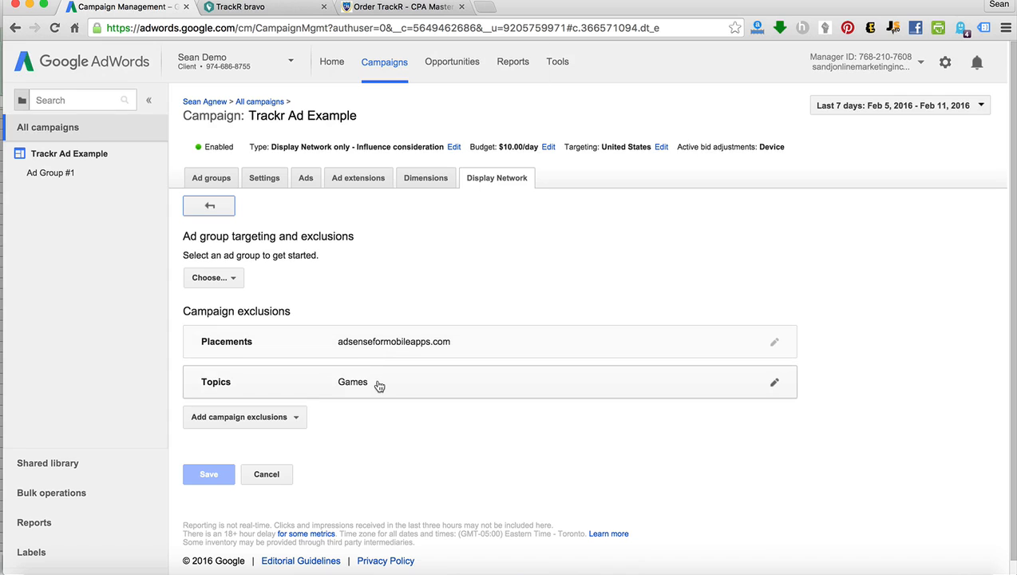
pyautogui.click(294, 416)
pyautogui.click(260, 499)
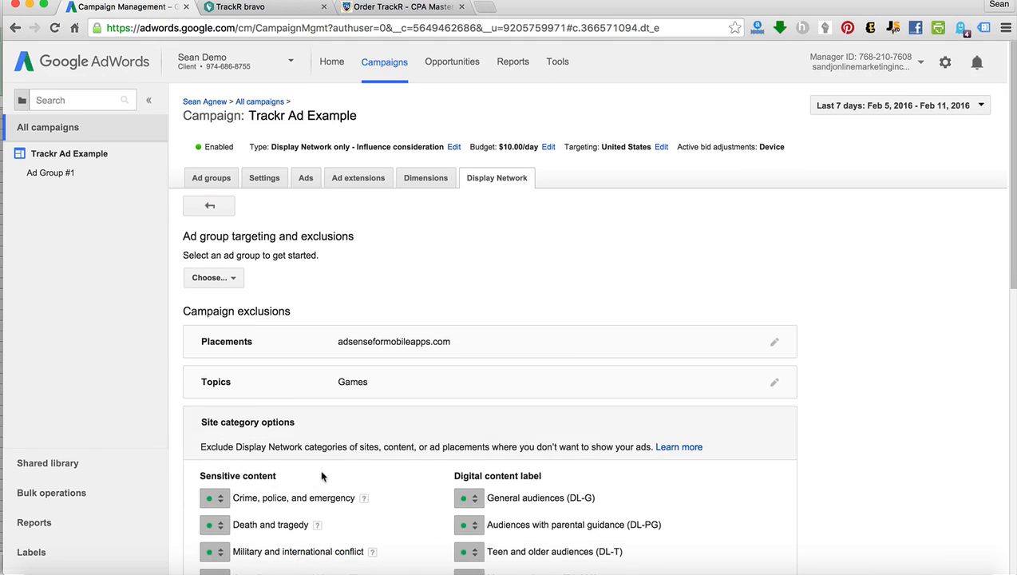
pyautogui.scroll(-5, 635, 441)
pyautogui.scroll(-3, 638, 445)
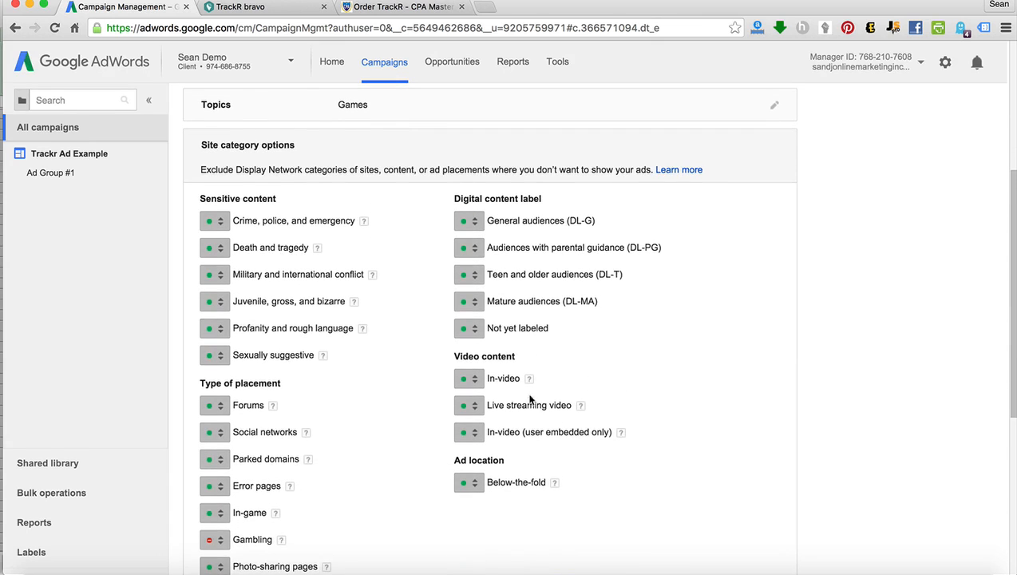
pyautogui.scroll(-2, 534, 401)
pyautogui.click(213, 455)
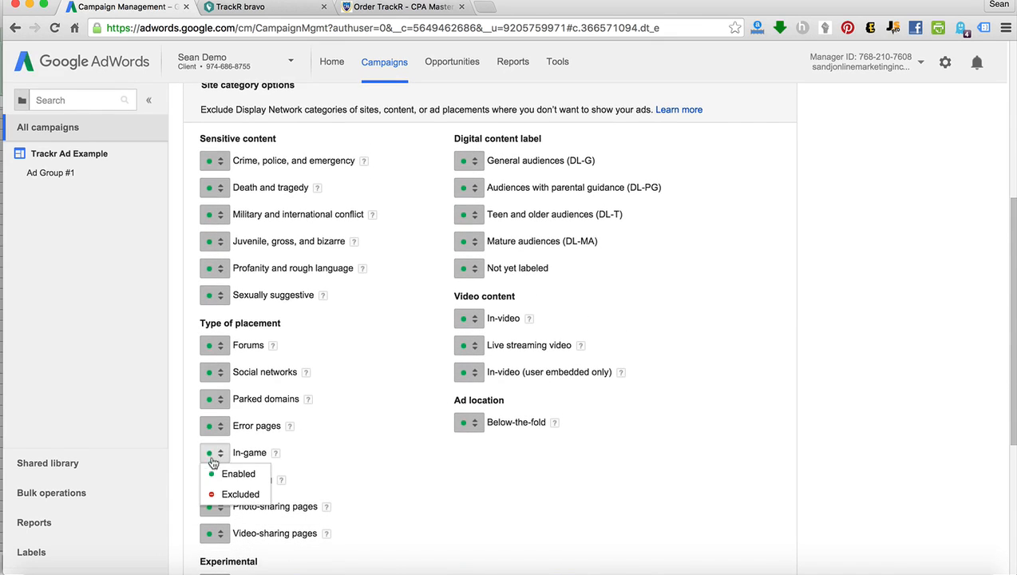
pyautogui.click(216, 491)
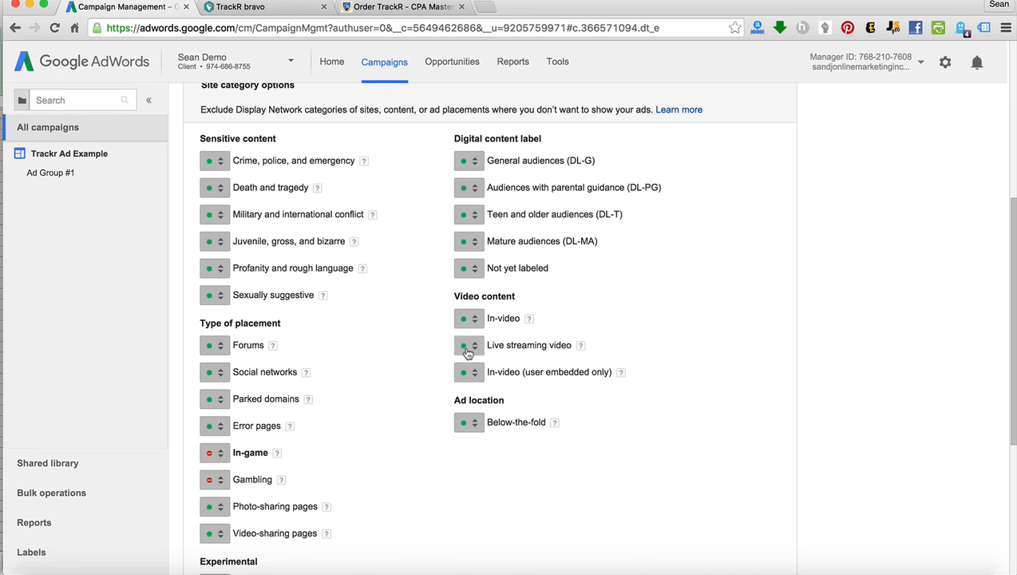
# Exclude the experimental GMob mobile app non-interstitial category, save the site category exclusions and reopen the campaign exclusions.
pyautogui.scroll(-3, 288, 341)
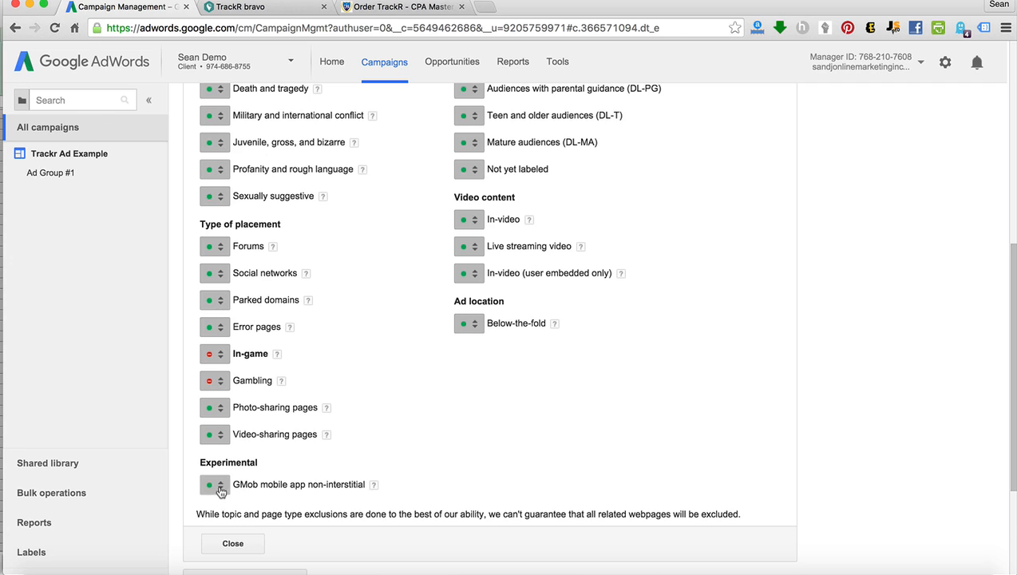
pyautogui.click(222, 497)
pyautogui.click(231, 523)
pyautogui.scroll(-3, 307, 523)
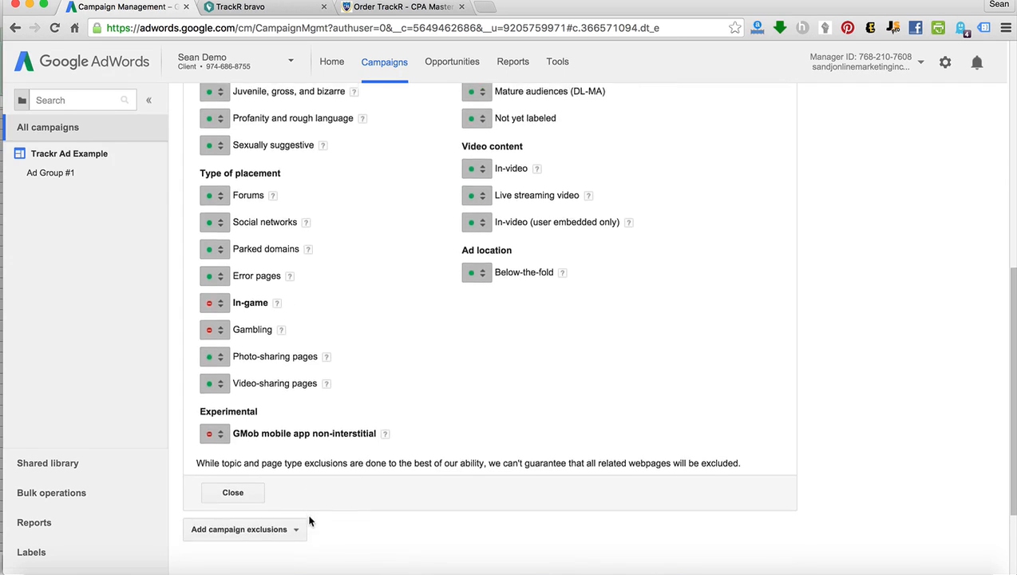
pyautogui.click(191, 555)
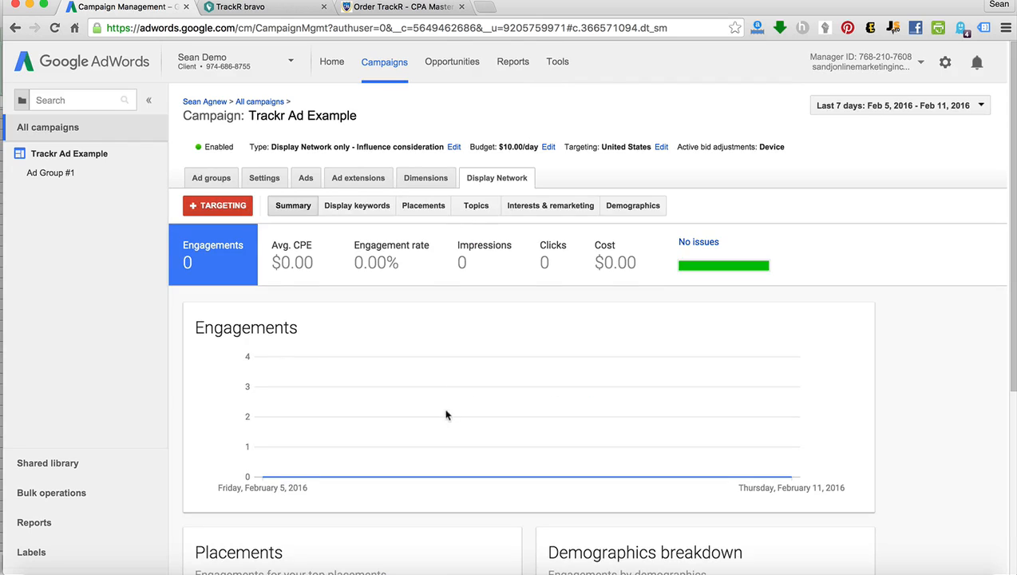
pyautogui.click(220, 208)
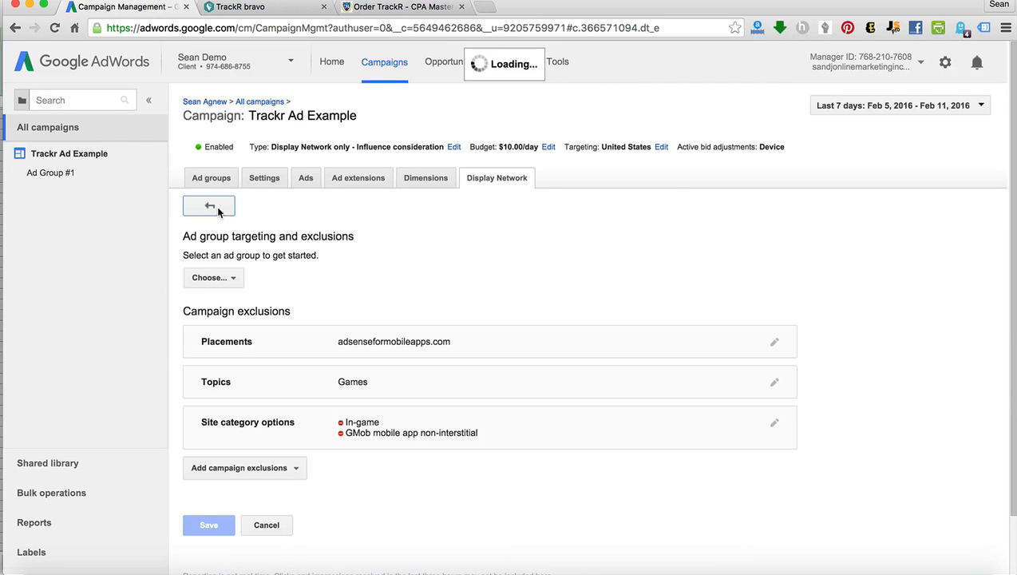